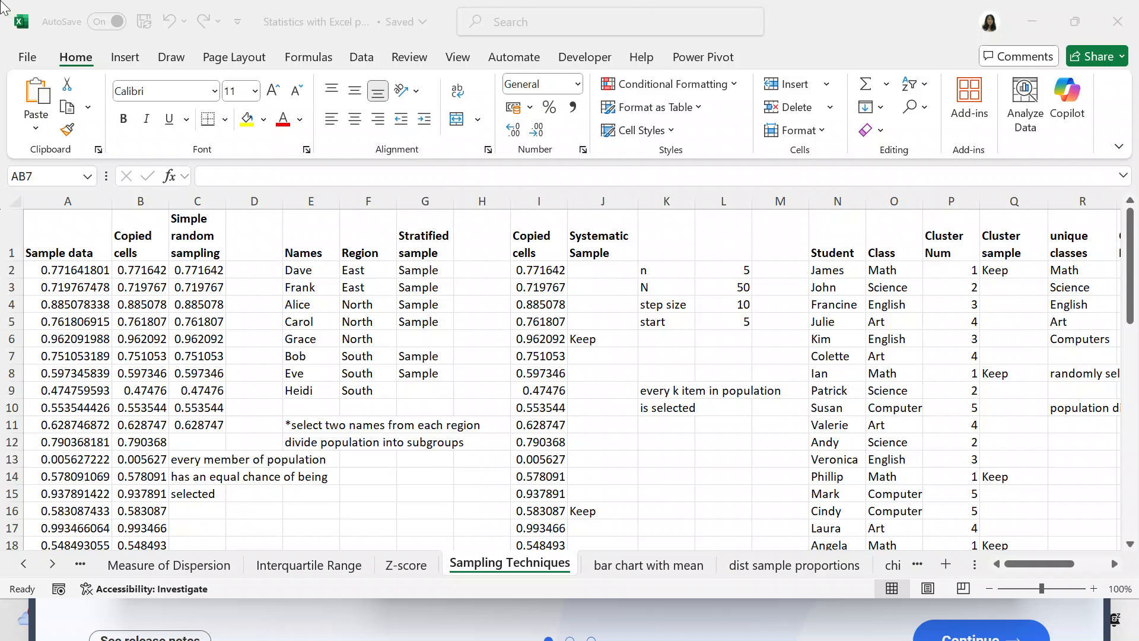
# Examine the individual values in the first rows of the Sample data column and the adjacent Copied cells column.
pyautogui.click(89, 266)
pyautogui.click(88, 267)
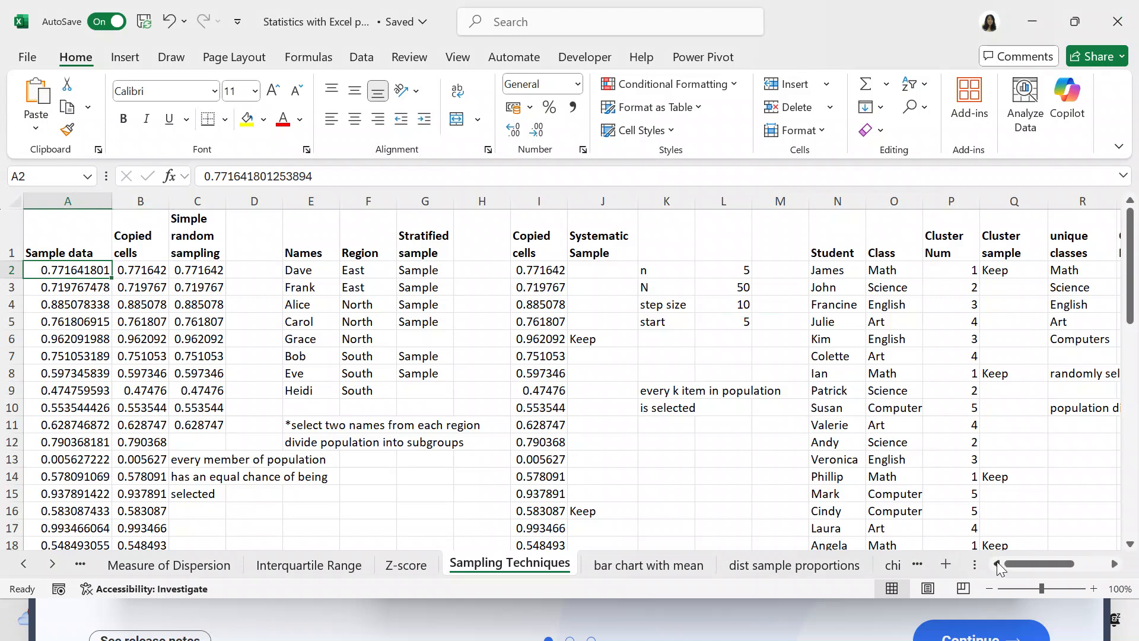
pyautogui.click(85, 291)
pyautogui.click(85, 304)
pyautogui.click(156, 268)
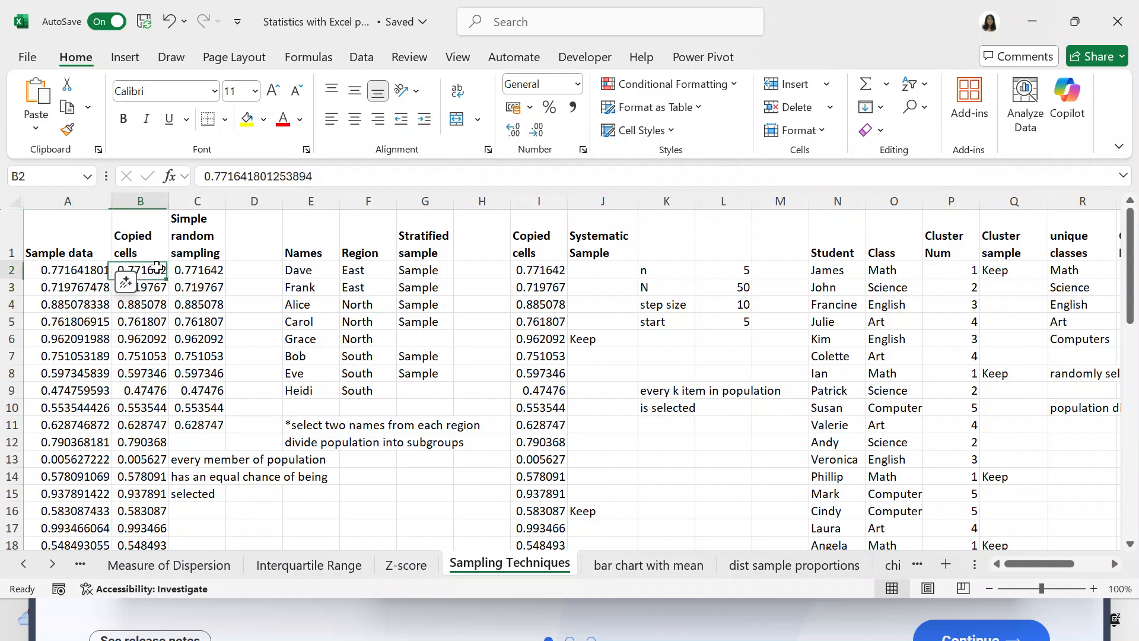
pyautogui.click(149, 288)
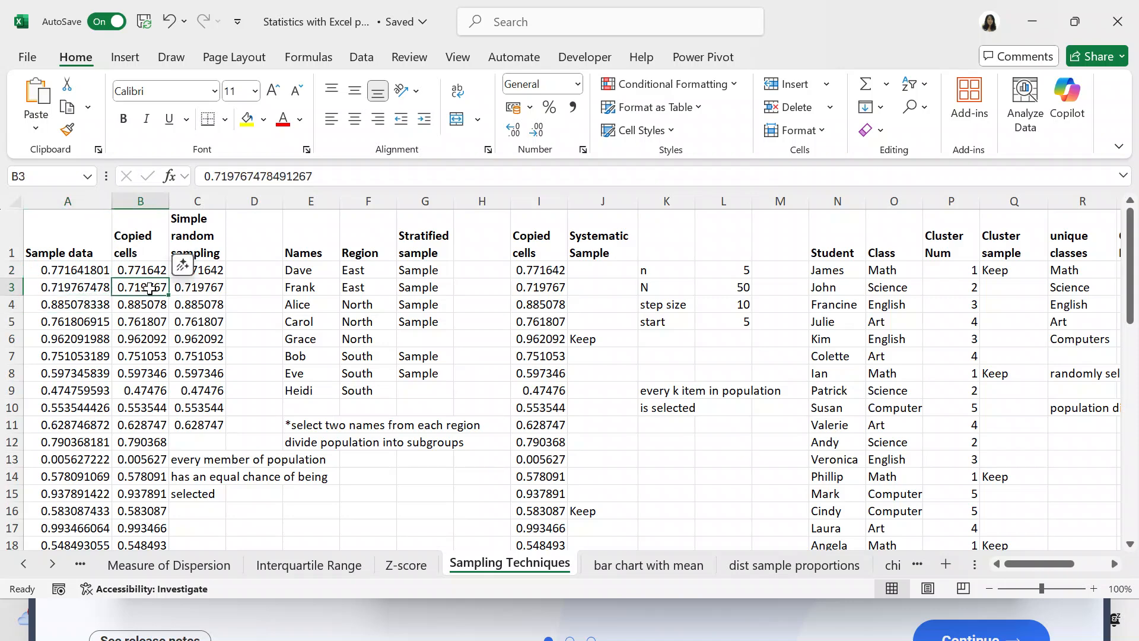
pyautogui.click(145, 305)
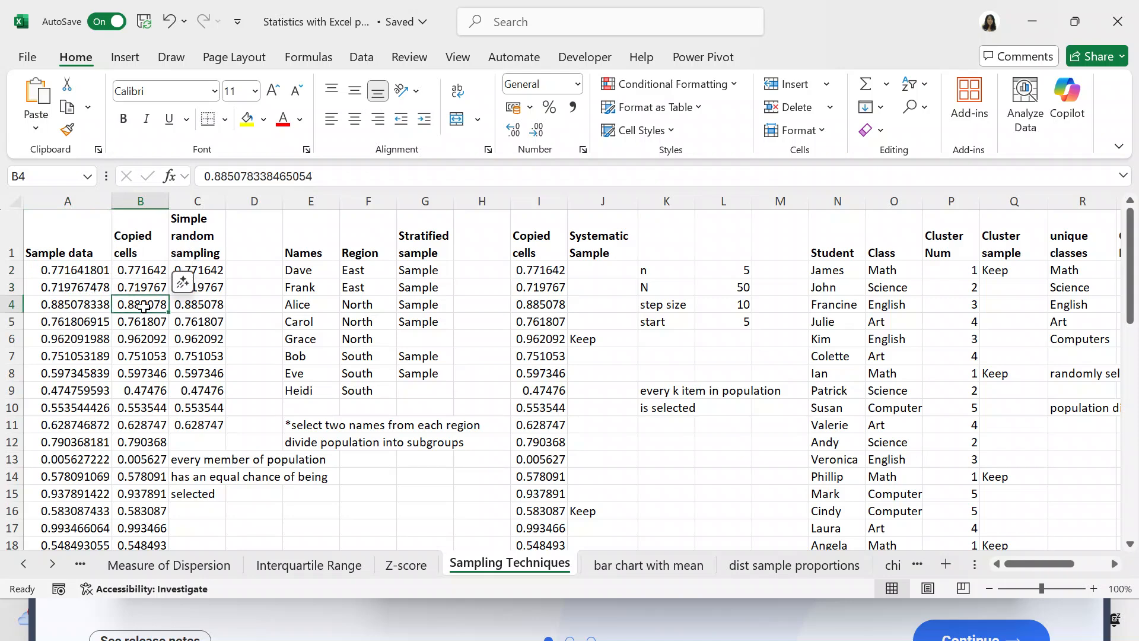
pyautogui.click(81, 319)
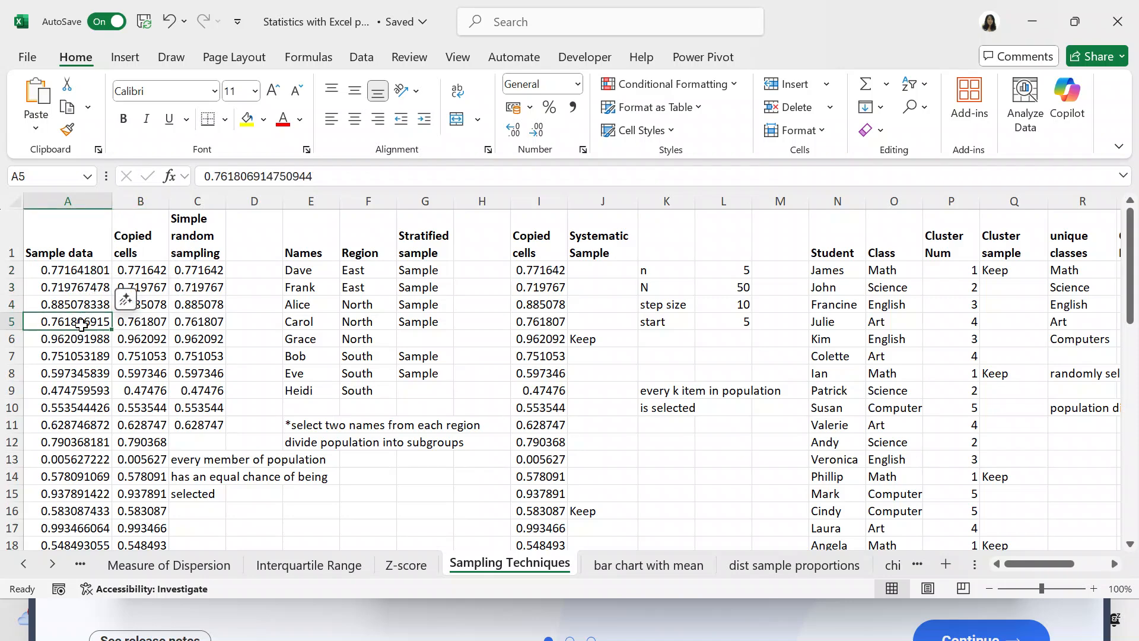
pyautogui.click(82, 338)
pyautogui.click(82, 356)
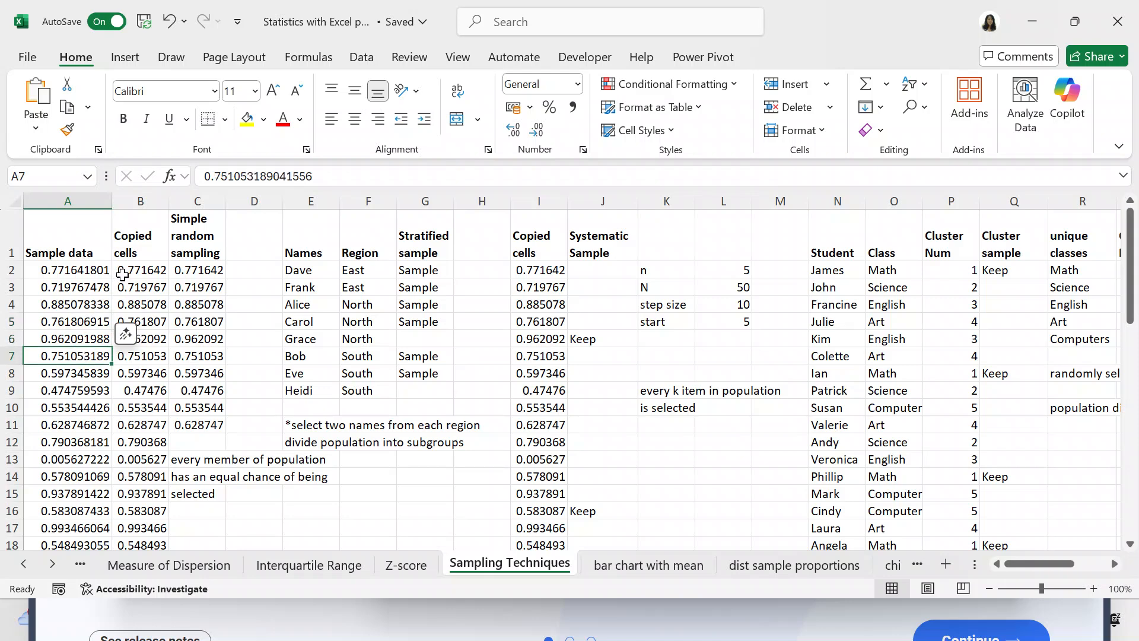
pyautogui.click(122, 274)
pyautogui.click(127, 288)
pyautogui.click(129, 305)
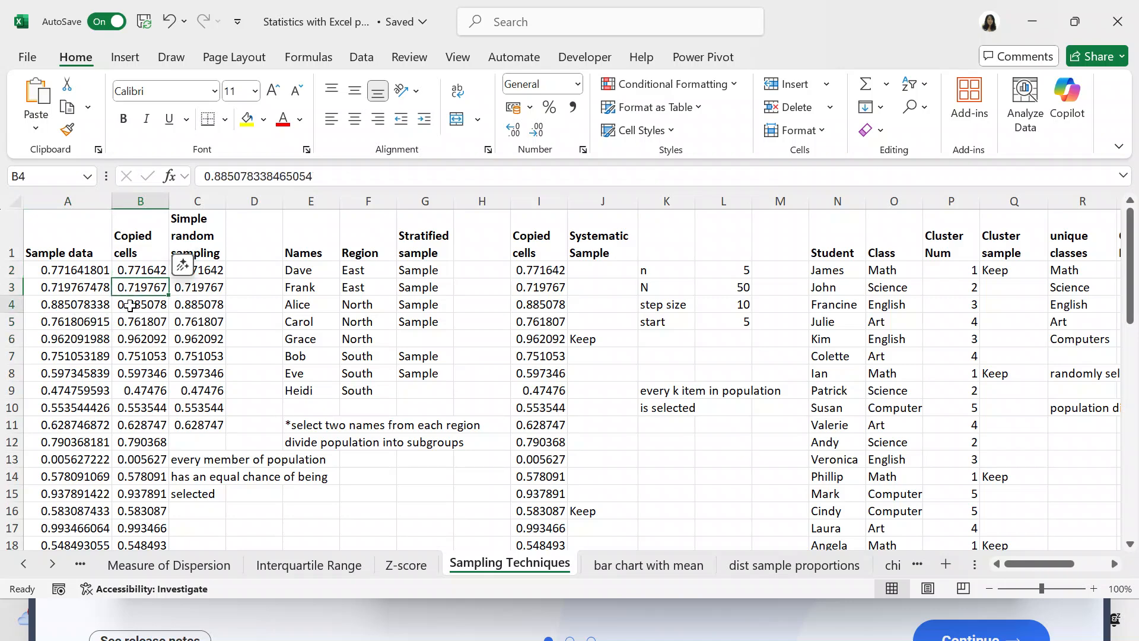
pyautogui.click(133, 324)
# Examine the Simple random sampling formulas in C2:C11 and the population data down to its last row.
pyautogui.click(190, 274)
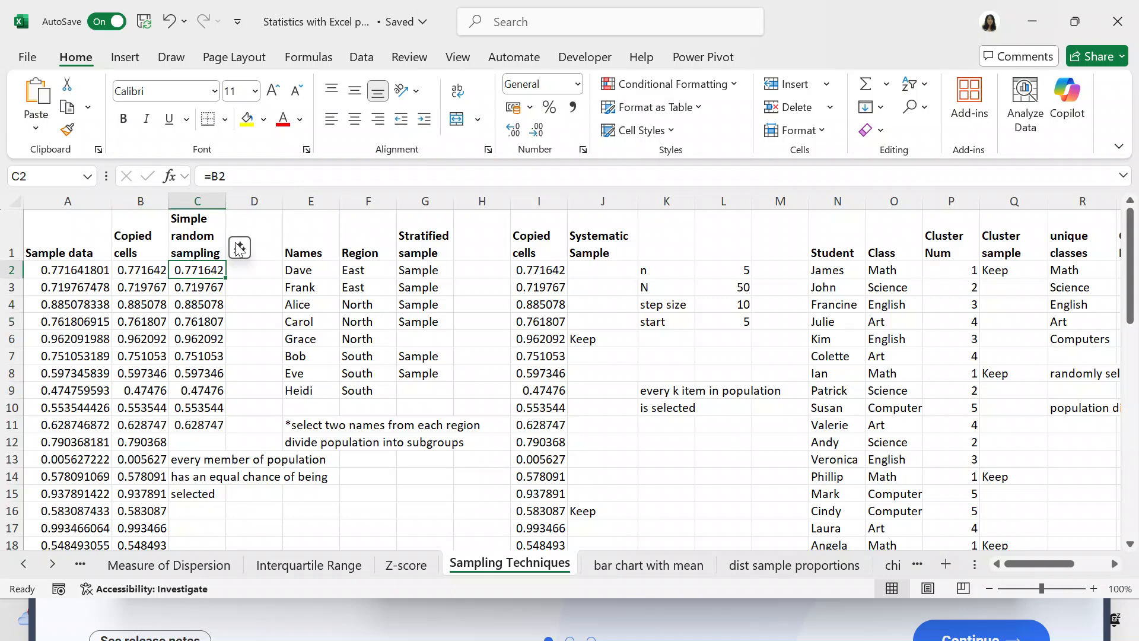
pyautogui.press('Down')
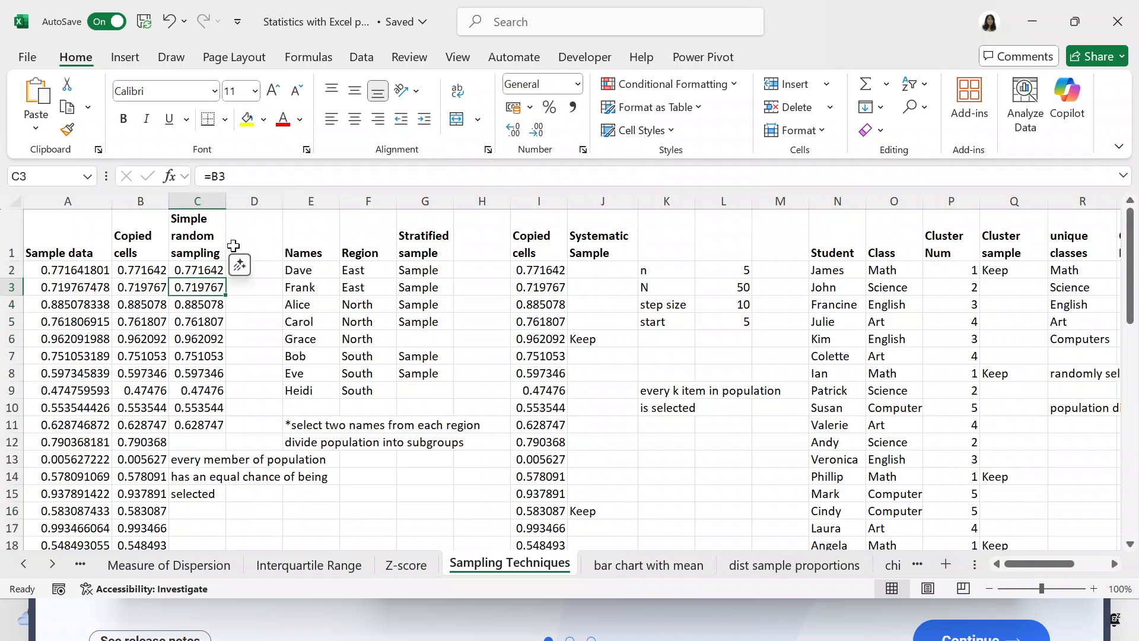
pyautogui.press('Down')
pyautogui.press('Down')
pyautogui.press('Down')
pyautogui.press('Down')
pyautogui.press('Down')
pyautogui.press('Down')
pyautogui.press('Down')
pyautogui.press('Down')
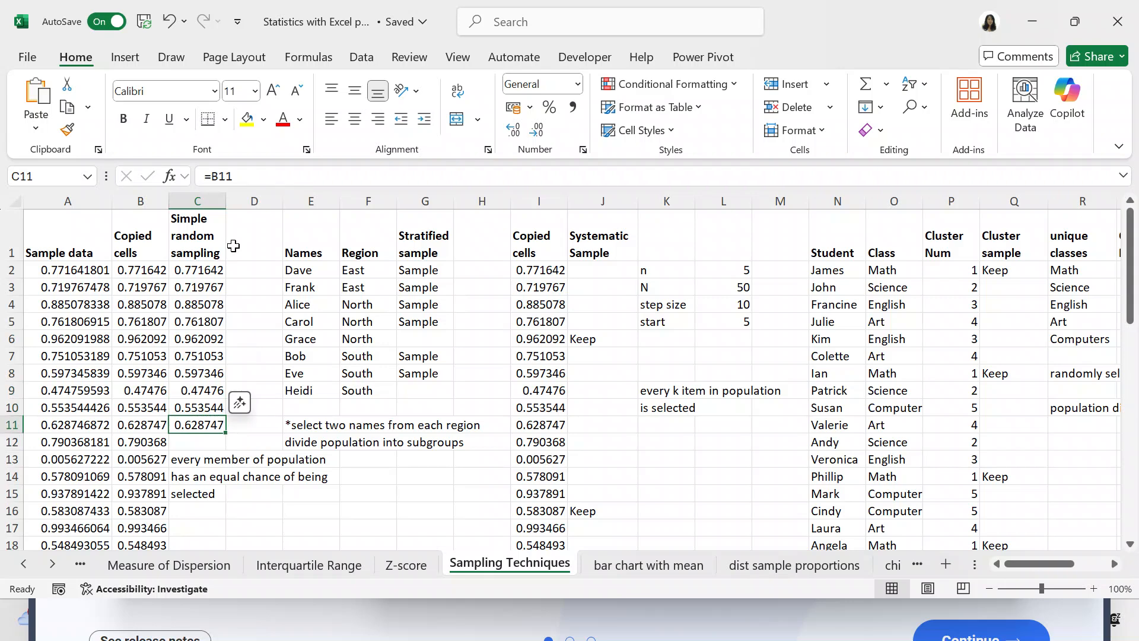
pyautogui.press('Up')
pyautogui.press('Up')
pyautogui.press('Up')
pyautogui.press('Up')
pyautogui.press('Up')
pyautogui.press('Up')
pyautogui.press('Up')
pyautogui.press('Up')
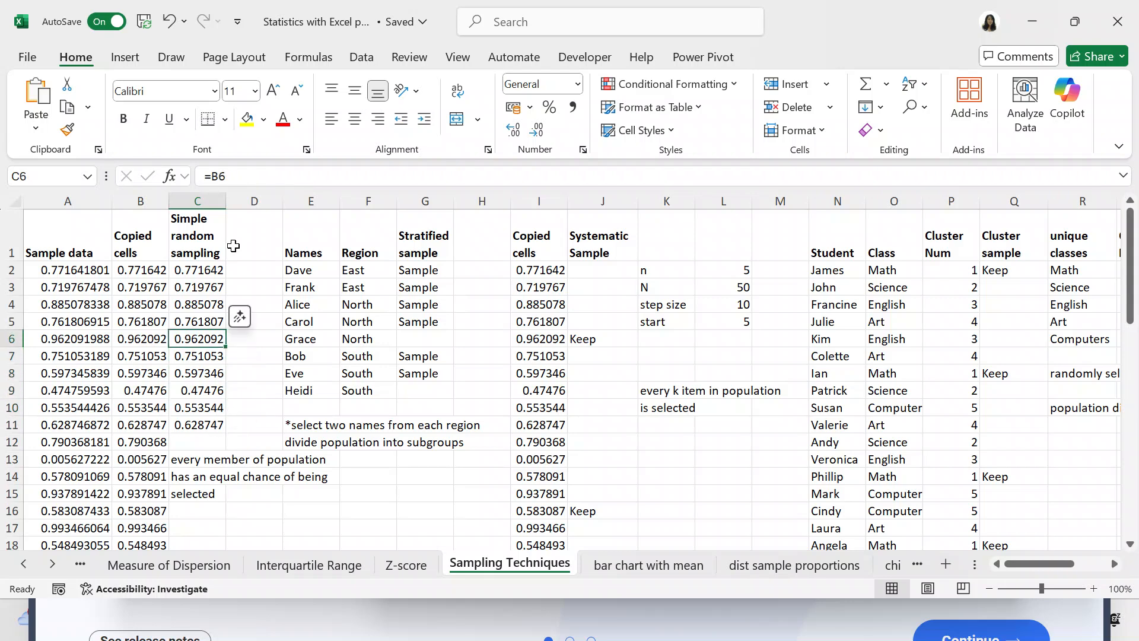
pyautogui.press('Up')
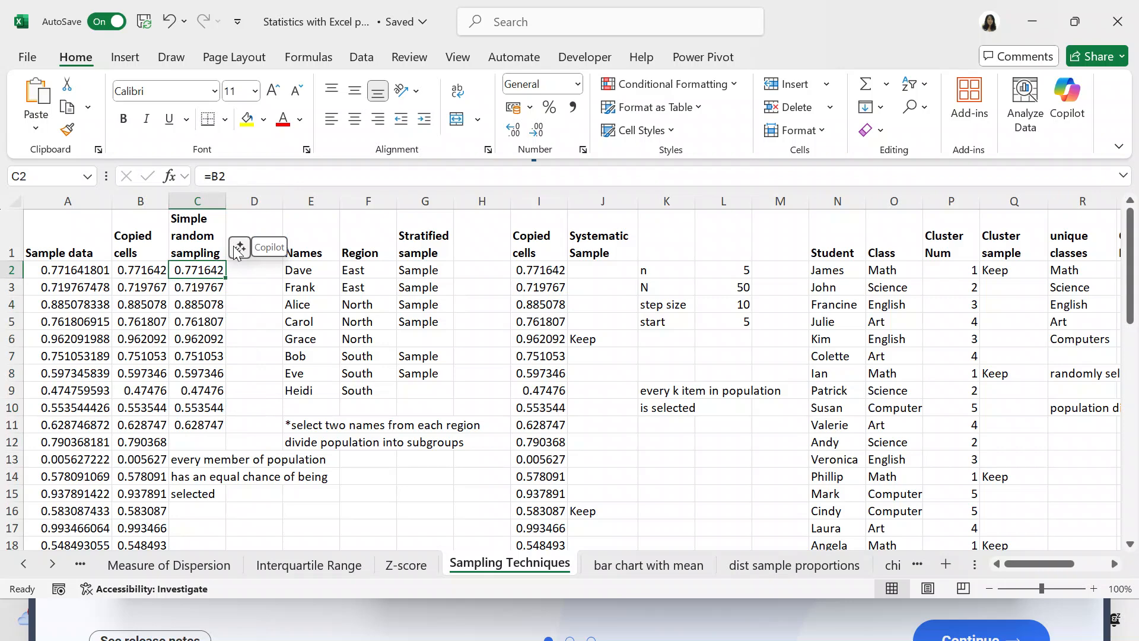
pyautogui.moveTo(1132, 318); pyautogui.dragTo(1121, 607)
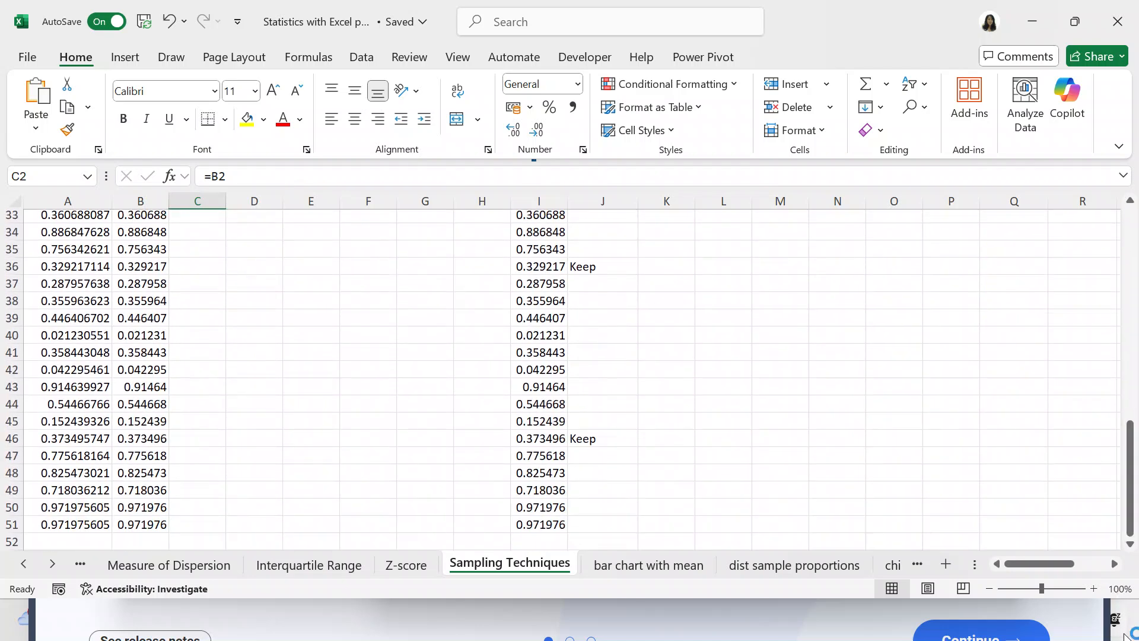
pyautogui.click(1131, 544)
pyautogui.click(1130, 544)
pyautogui.moveTo(1131, 504); pyautogui.dragTo(1107, 199)
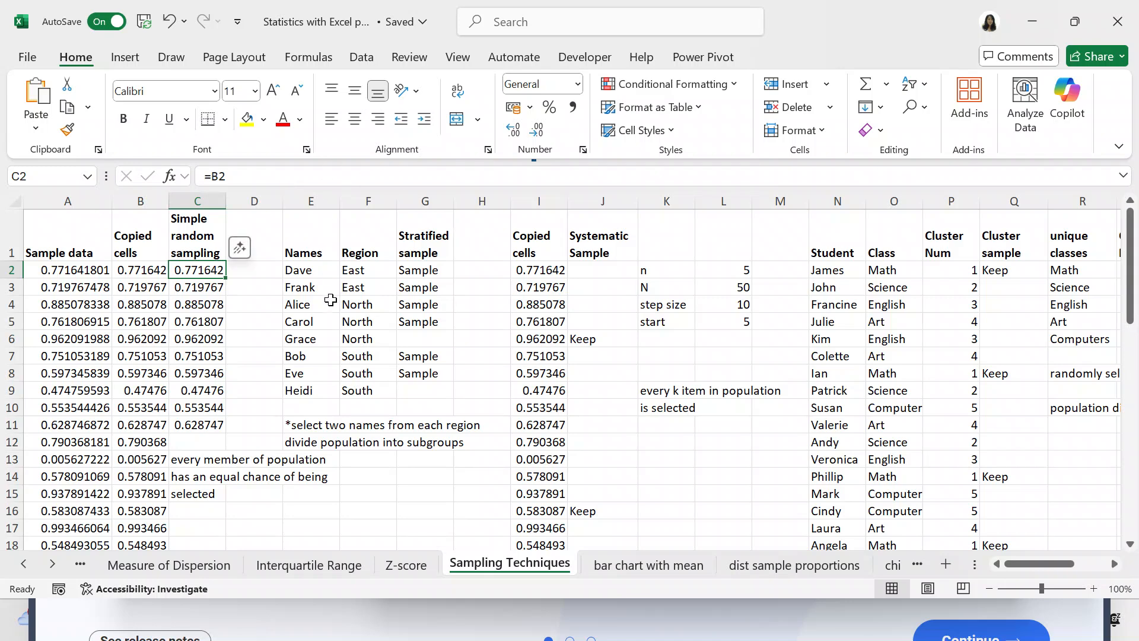
# Move the two stratified sampling notes from E11:E12 to E16:E17.
pyautogui.click(301, 426)
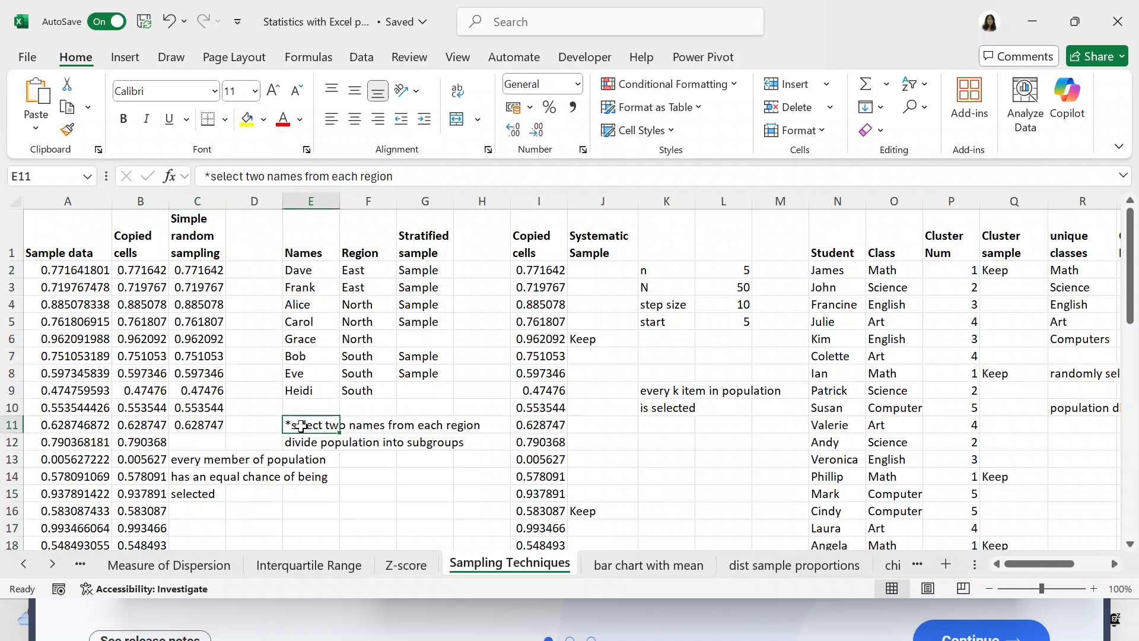
pyautogui.hotkey('shift', 'Right')
pyautogui.hotkey('shift', 'Right')
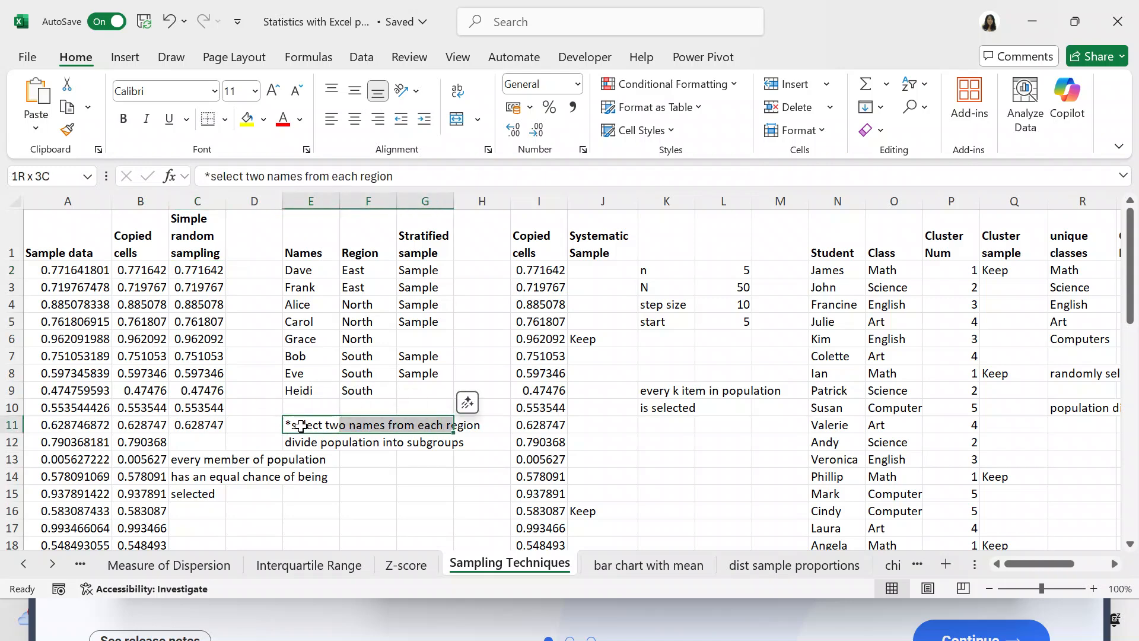
pyautogui.hotkey('shift', 'Down')
pyautogui.hotkey('ctrl', 'c')
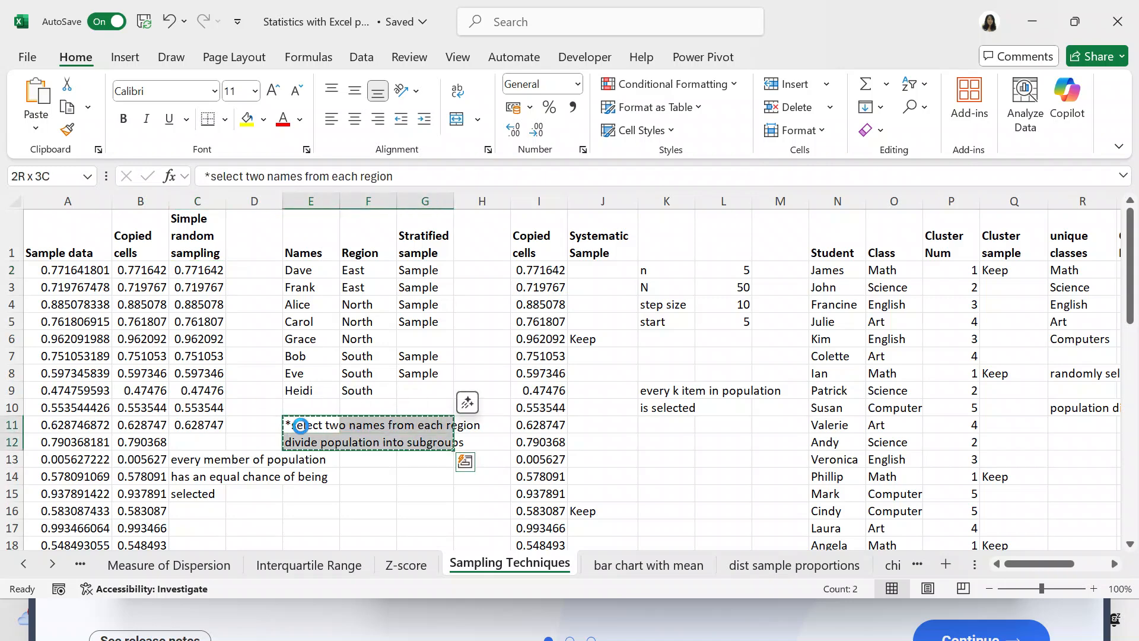
pyautogui.click(303, 515)
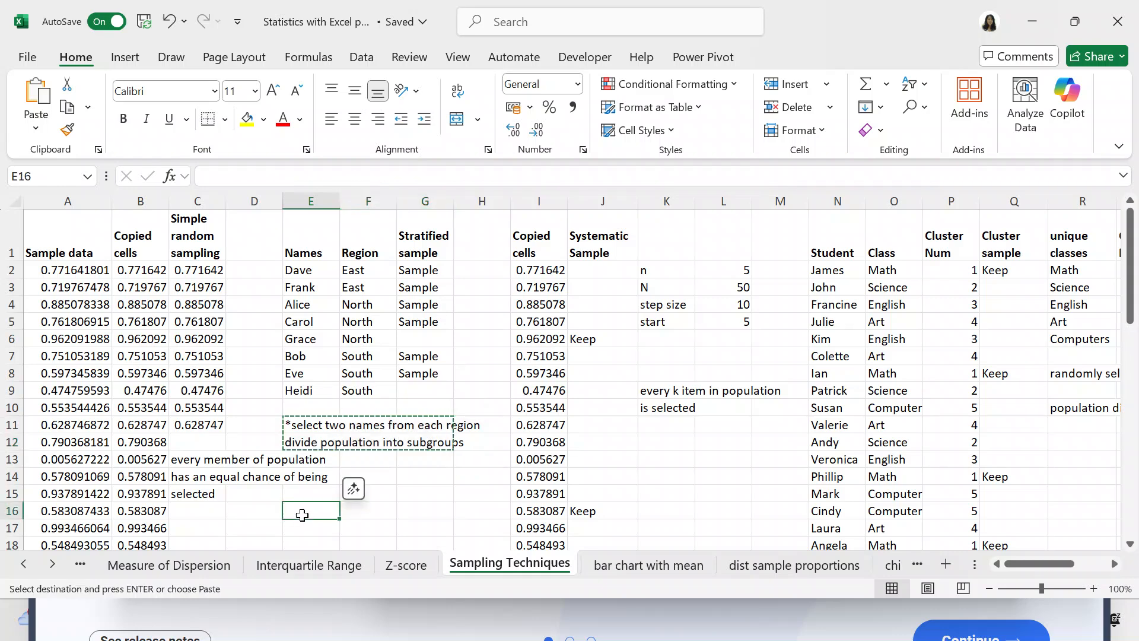
pyautogui.press('Return')
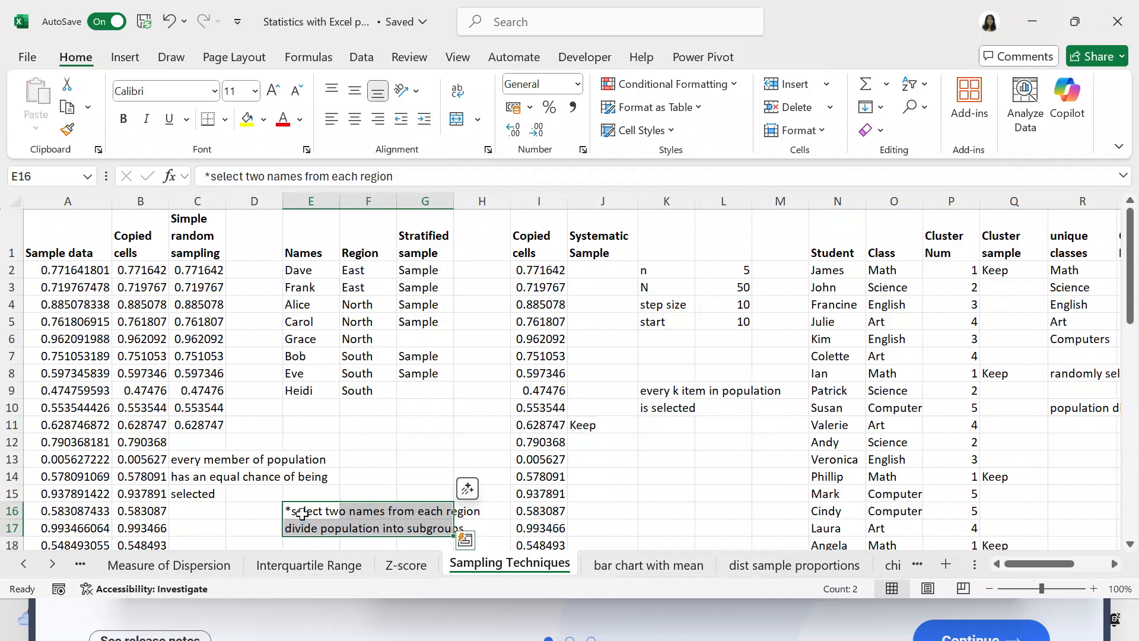
# Add a person's first name in E10 of the Names list and set the region in F10 to West.
pyautogui.click(304, 408)
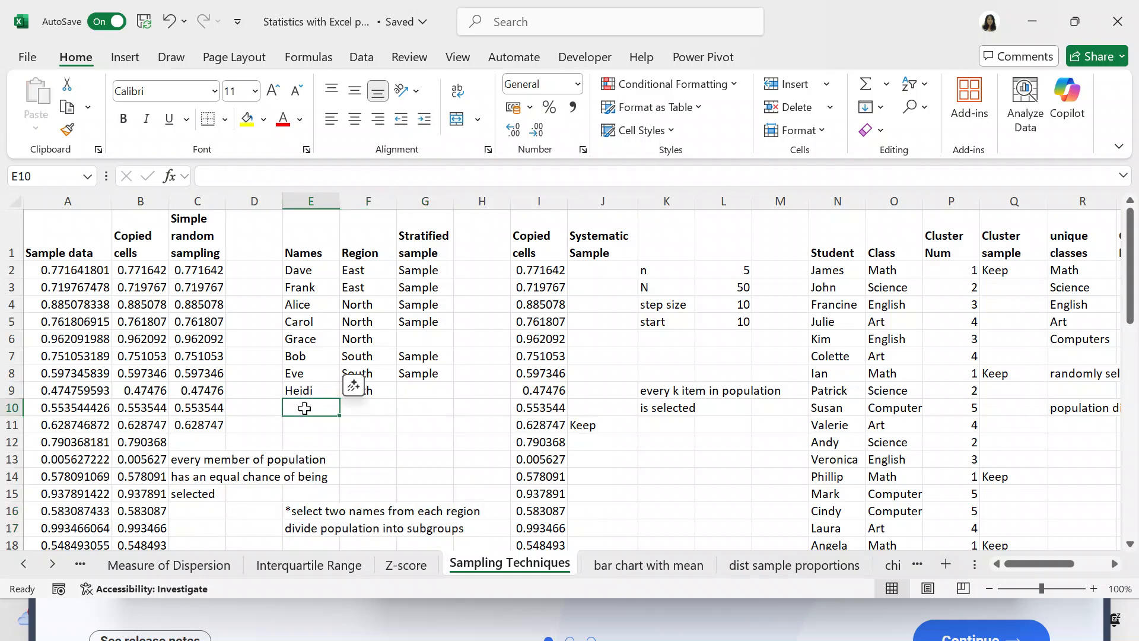
pyautogui.write('Ann')
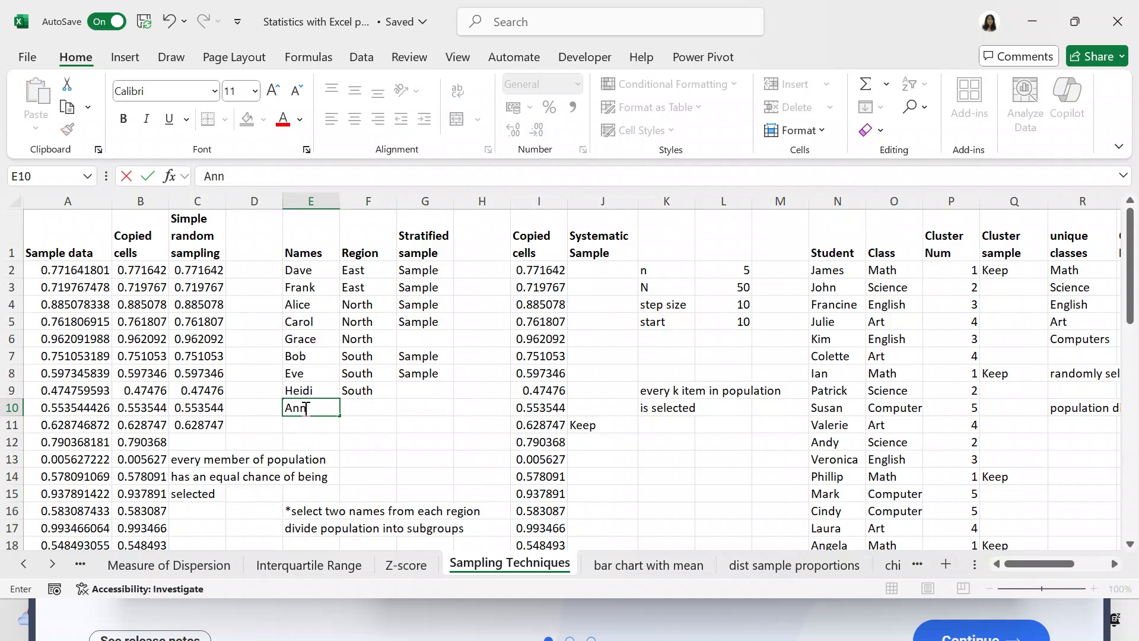
pyautogui.click(349, 409)
pyautogui.write('West')
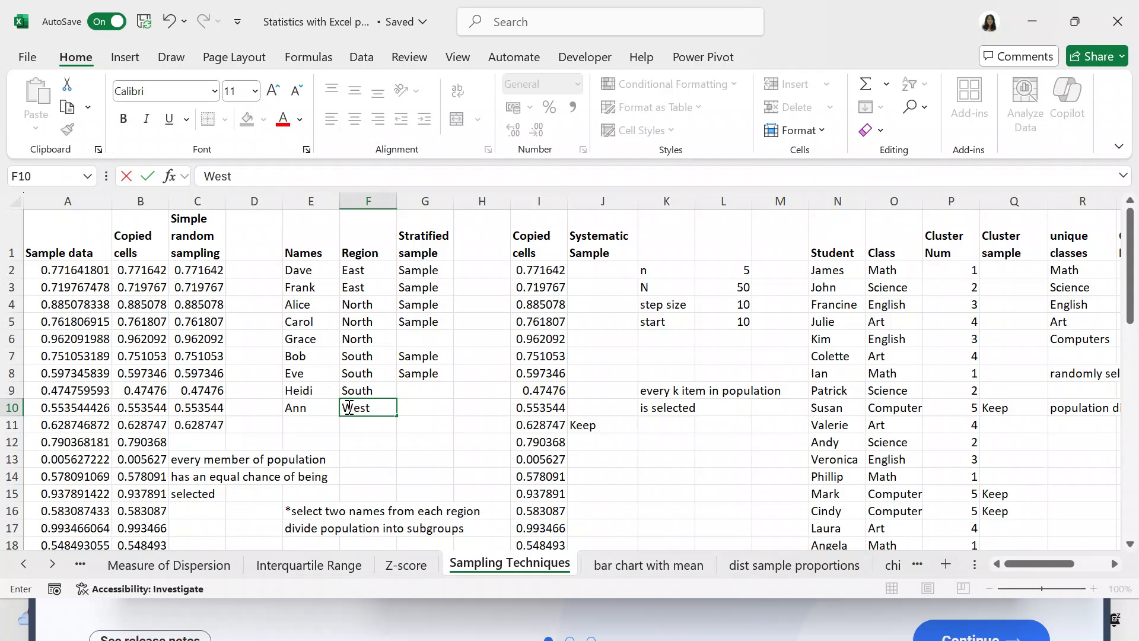
# Add another person's first name in E11 and set the region in F11 to West.
pyautogui.click(324, 422)
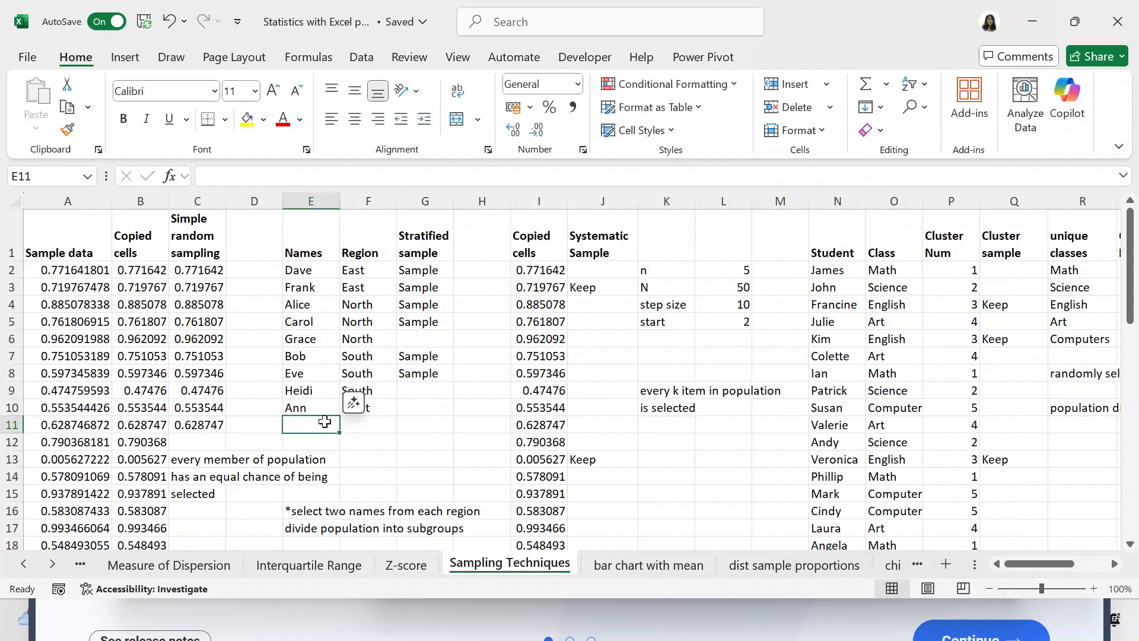
pyautogui.write('Amber')
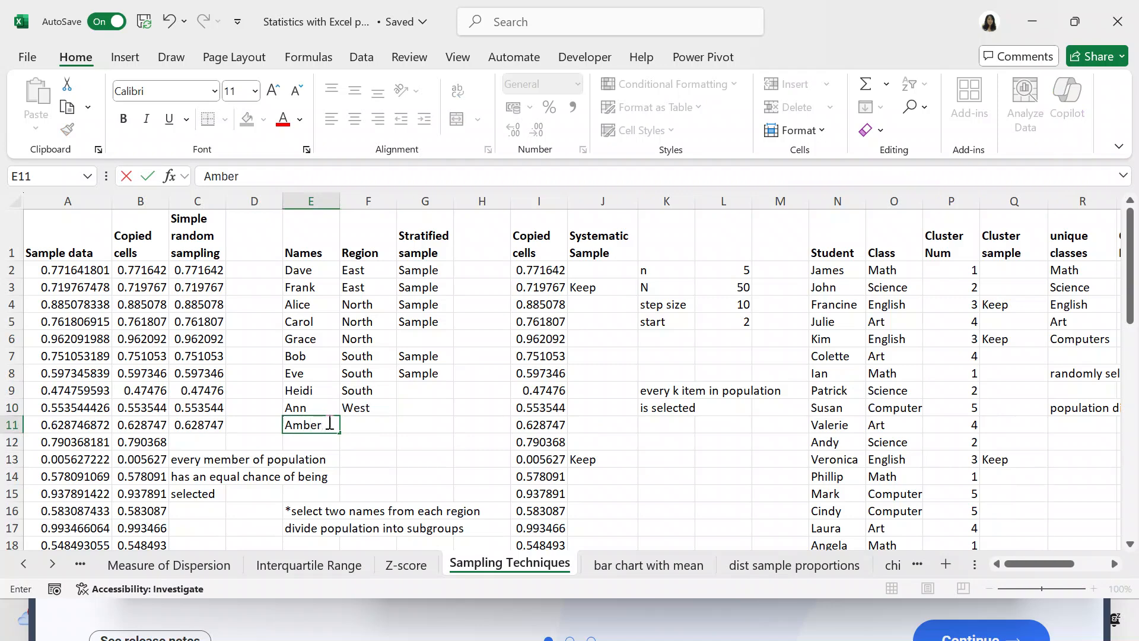
pyautogui.click(367, 422)
pyautogui.write('W')
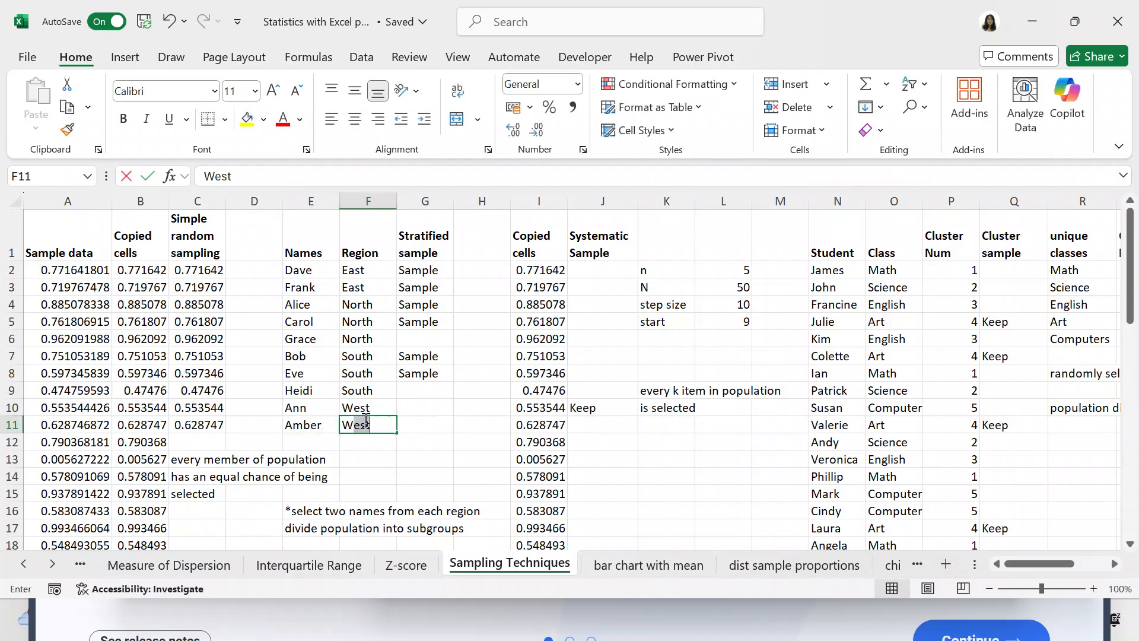
pyautogui.write('est')
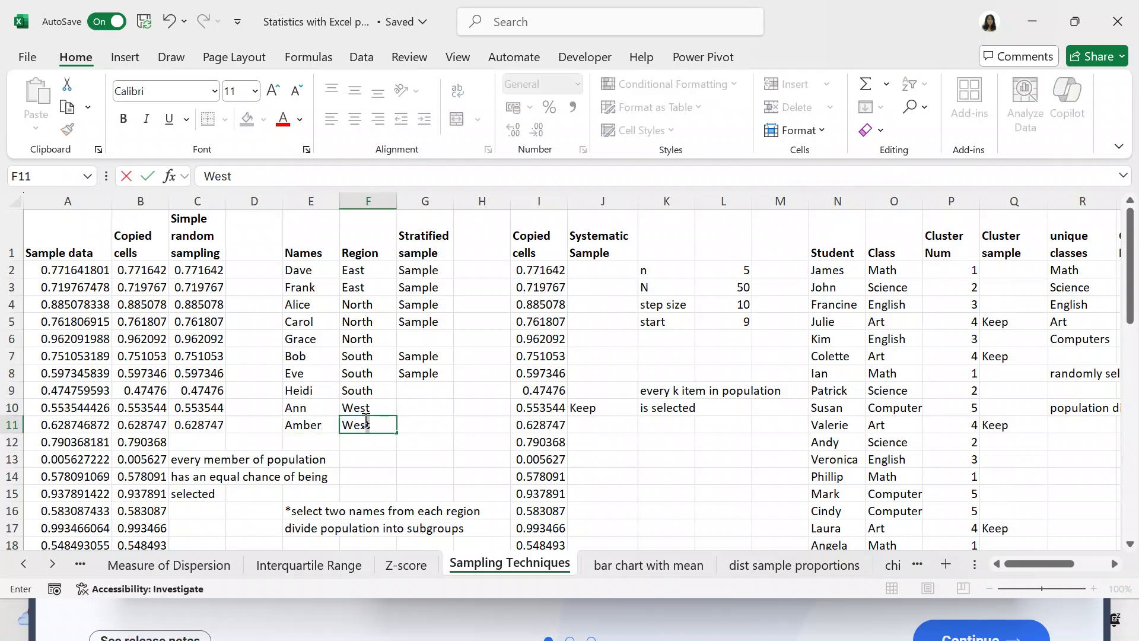
# Add a third person's first name in E12 and set the region in F12 to West.
pyautogui.click(322, 439)
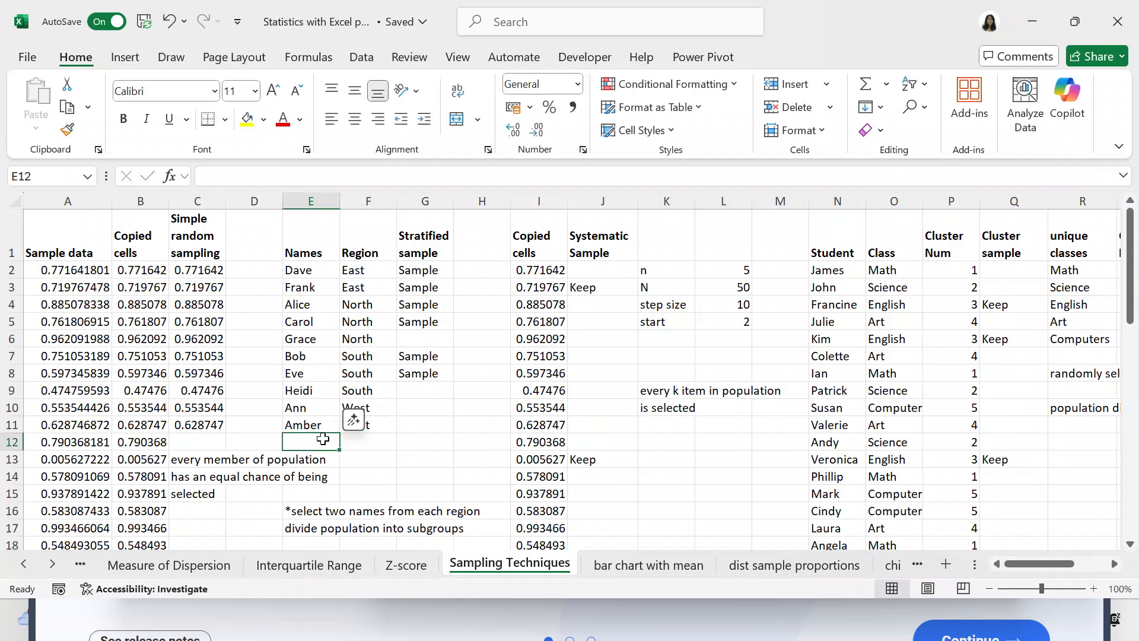
pyautogui.write('Kathy')
pyautogui.click(349, 439)
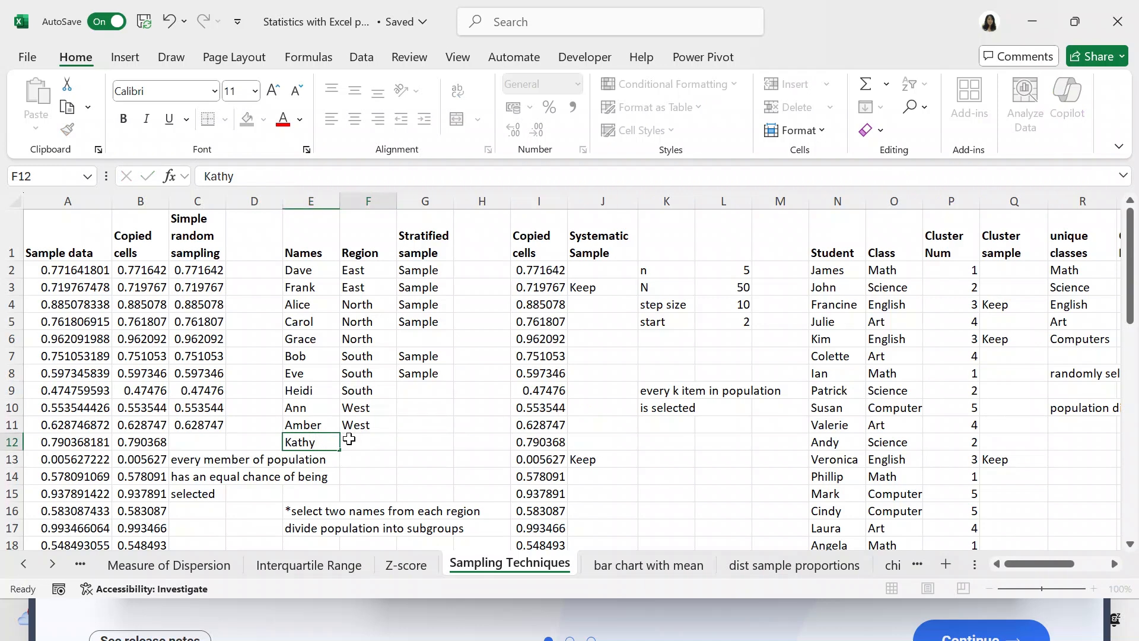
pyautogui.write('West')
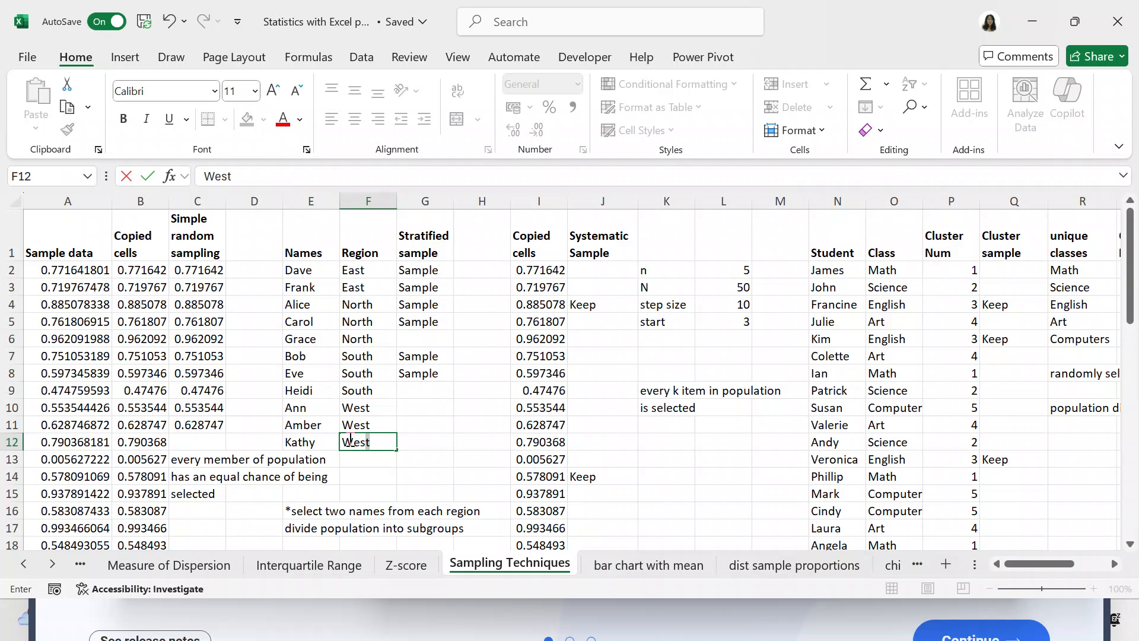
pyautogui.press('BackSpace')
pyautogui.write('t')
pyautogui.press('Escape')
# Examine the IF and COUNTIFS formulas in the Stratified sample column from G2 to G8.
pyautogui.click(403, 424)
pyautogui.click(401, 270)
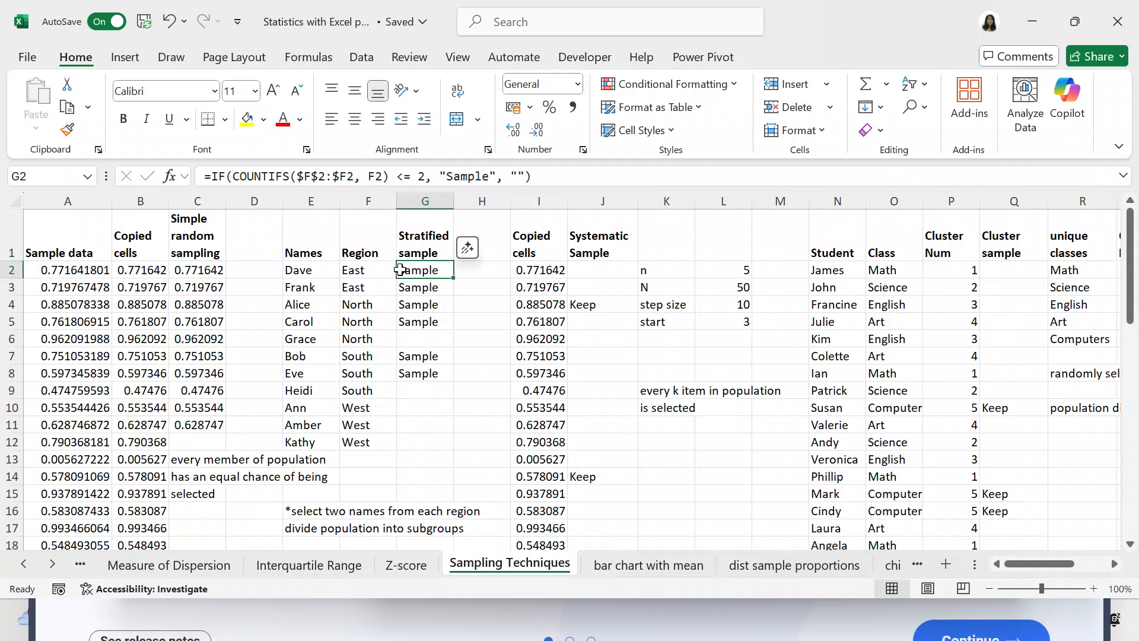
pyautogui.click(400, 270)
pyautogui.click(415, 289)
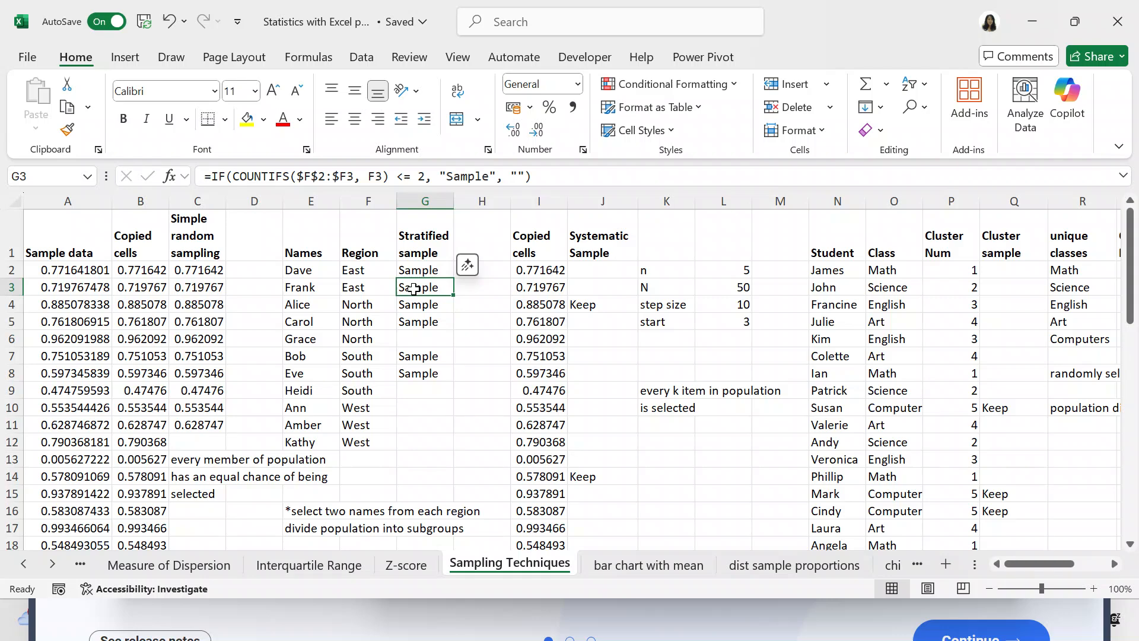
pyautogui.click(413, 304)
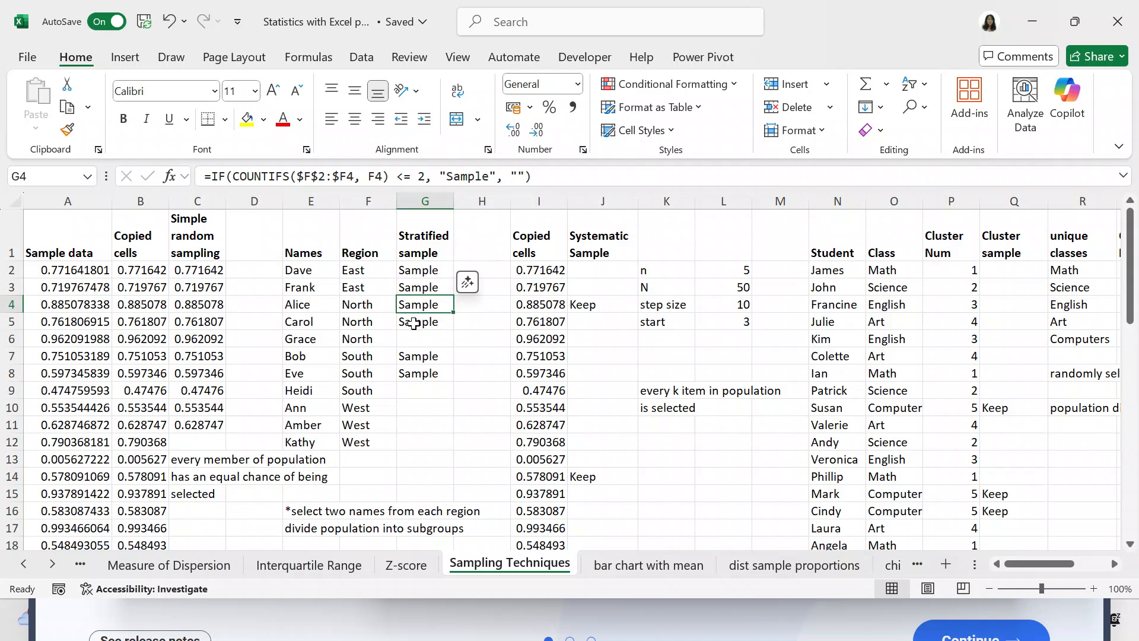
pyautogui.click(413, 323)
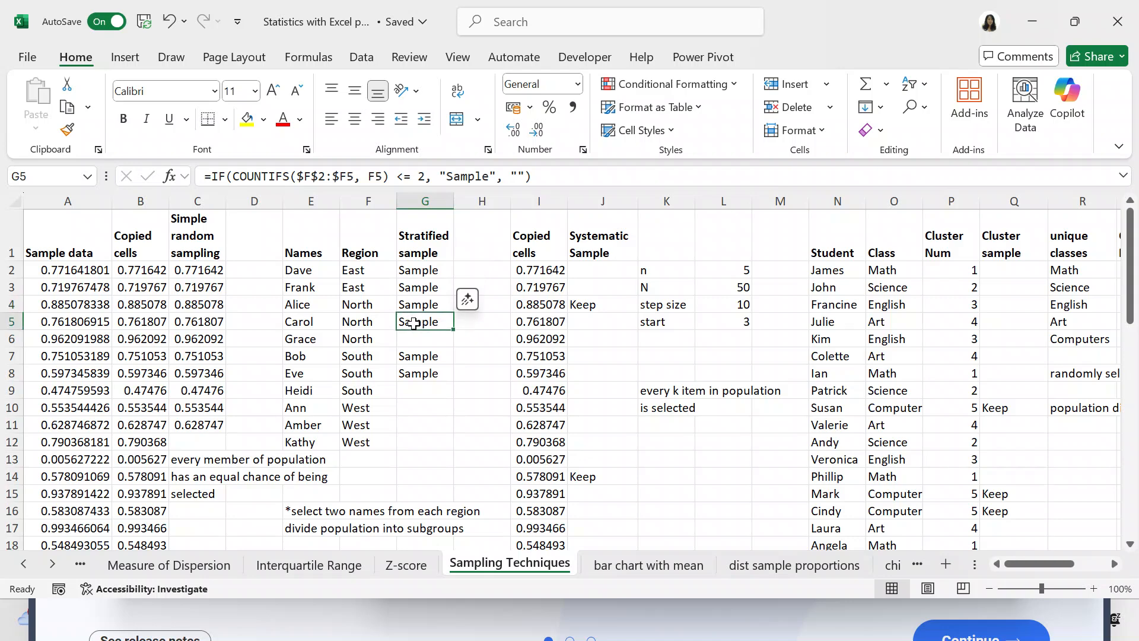
pyautogui.click(412, 340)
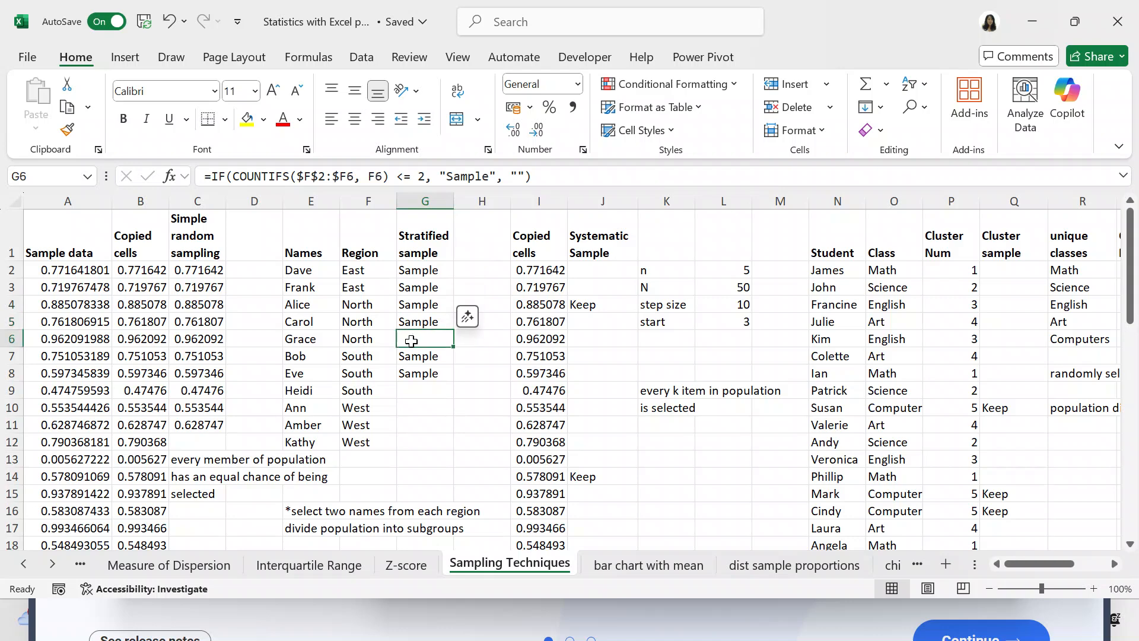
pyautogui.click(408, 356)
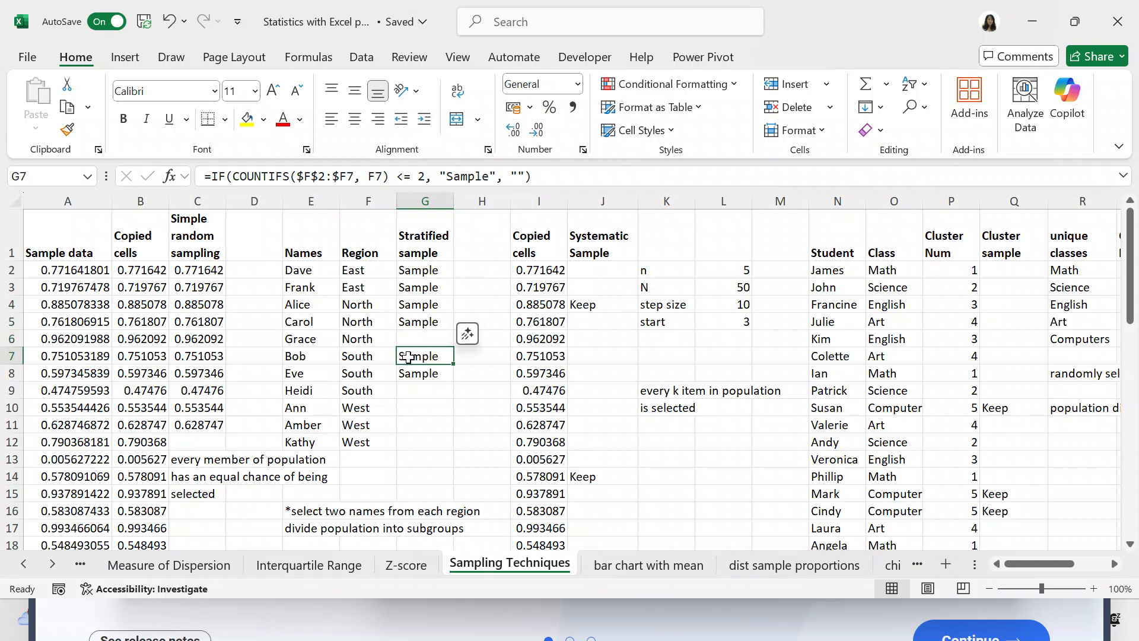
pyautogui.click(409, 371)
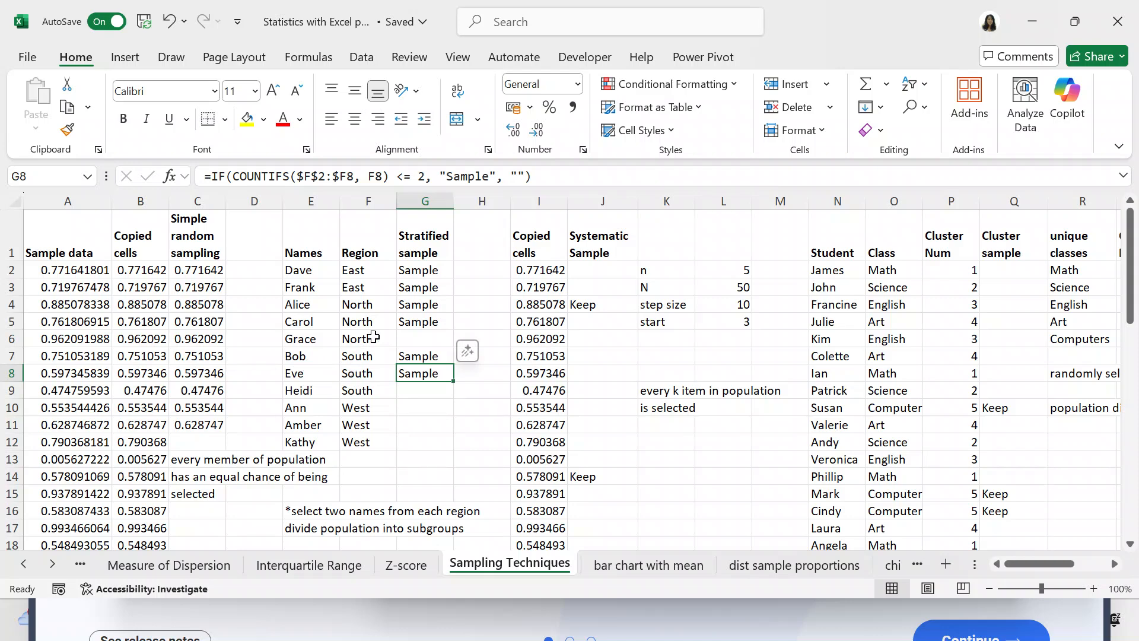
# Go through G2 to G9 again to compare how the COUNTIFS range and criteria references change from row to row.
pyautogui.click(406, 275)
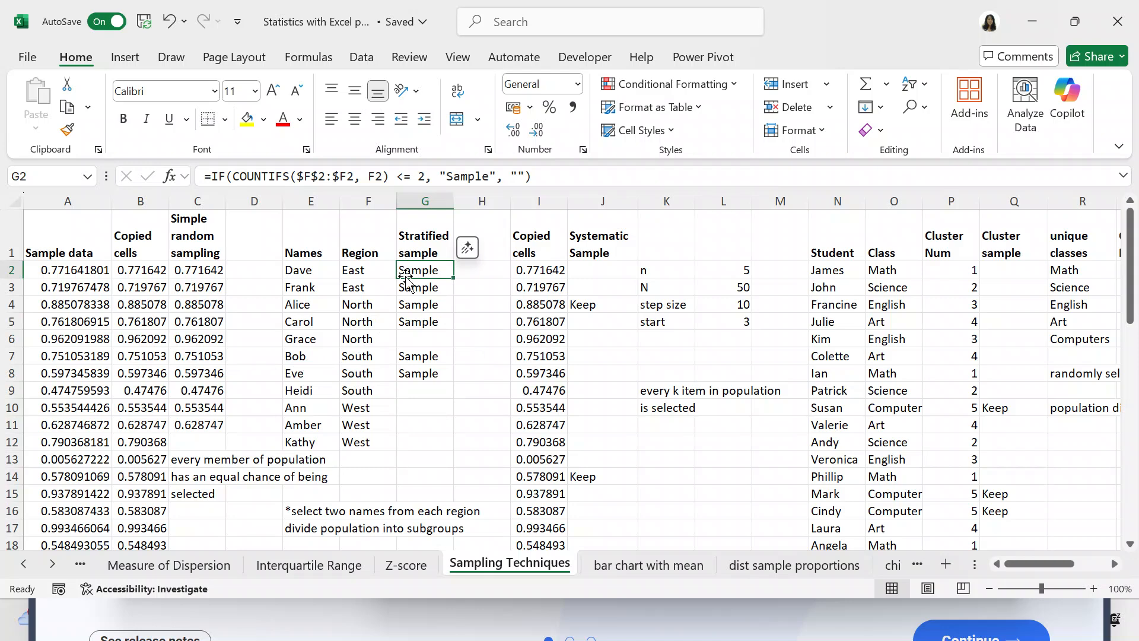
pyautogui.press('Down')
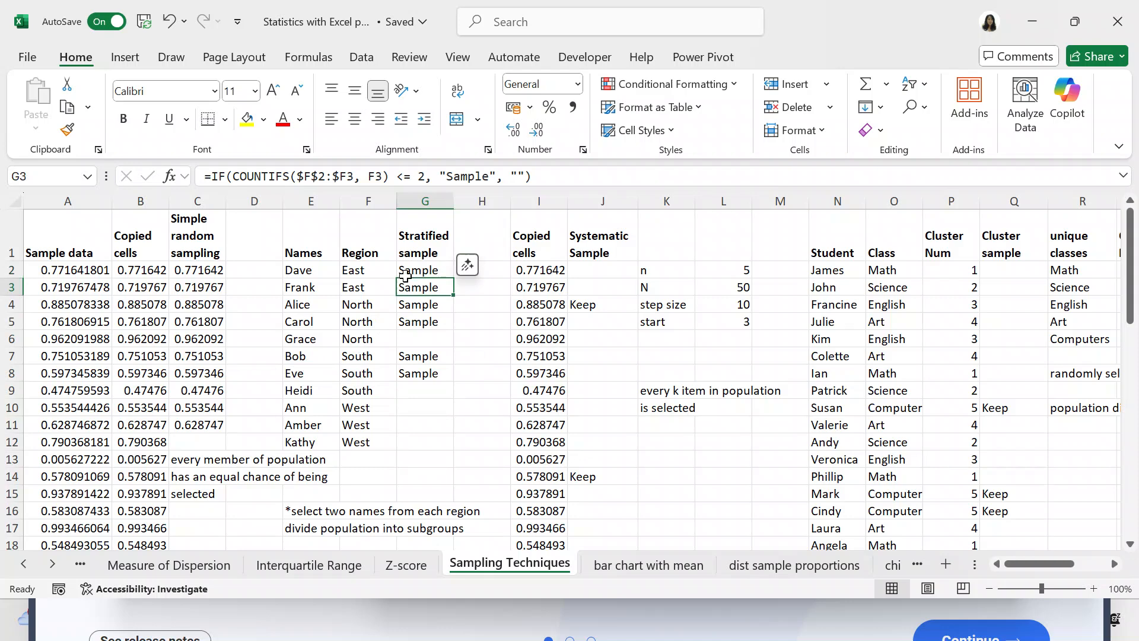
pyautogui.press('Down')
pyautogui.press('Down')
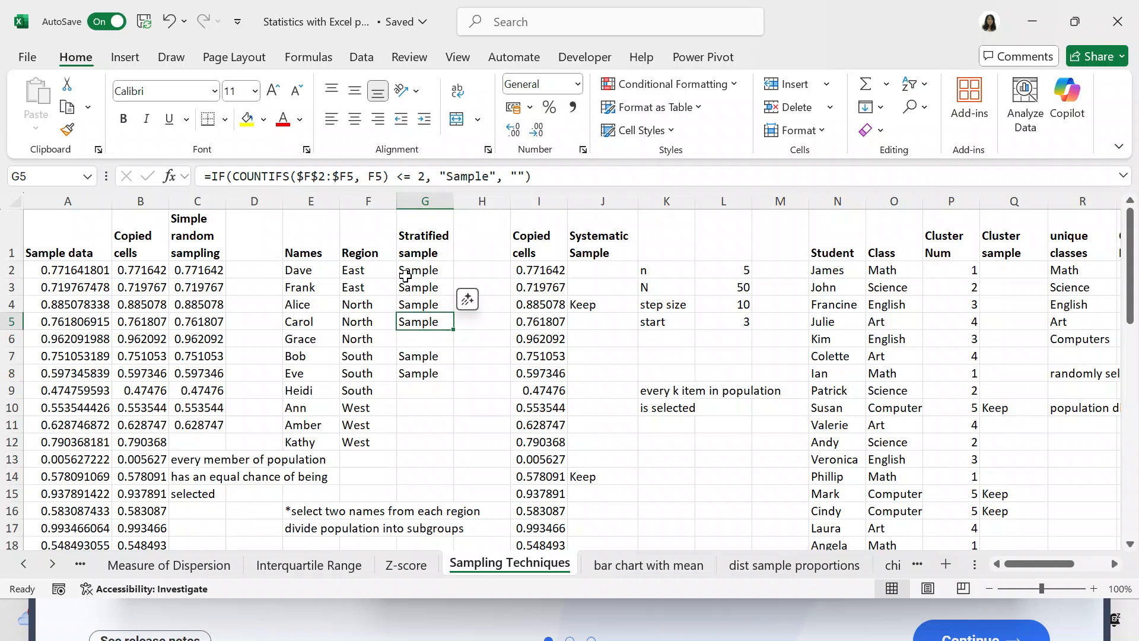
pyautogui.press('Down')
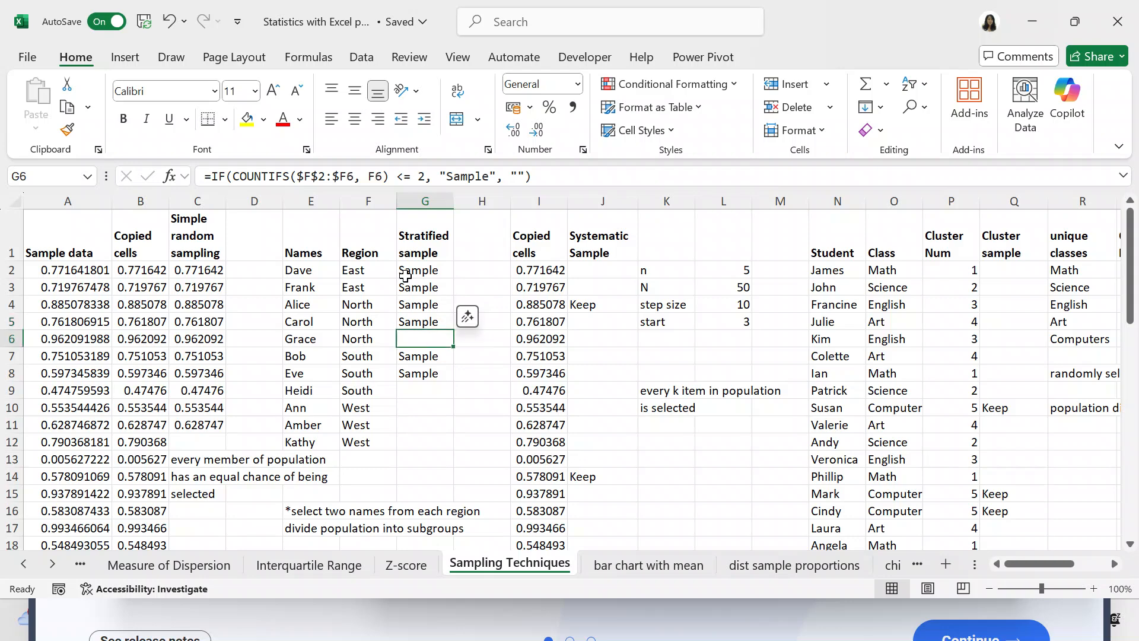
pyautogui.press('Down')
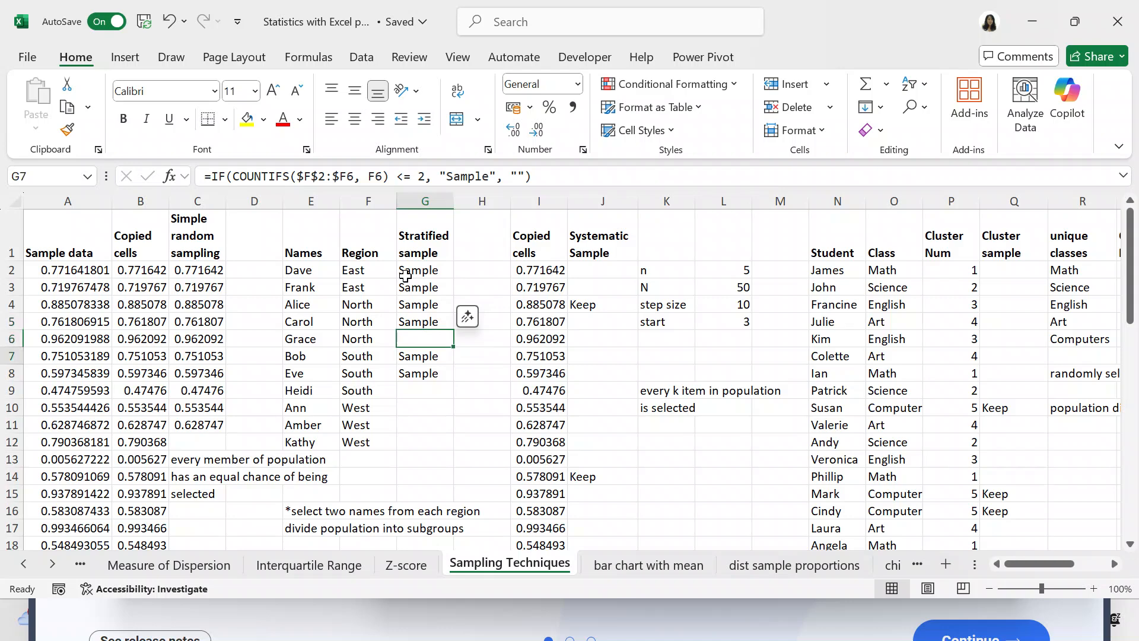
pyautogui.press('Down')
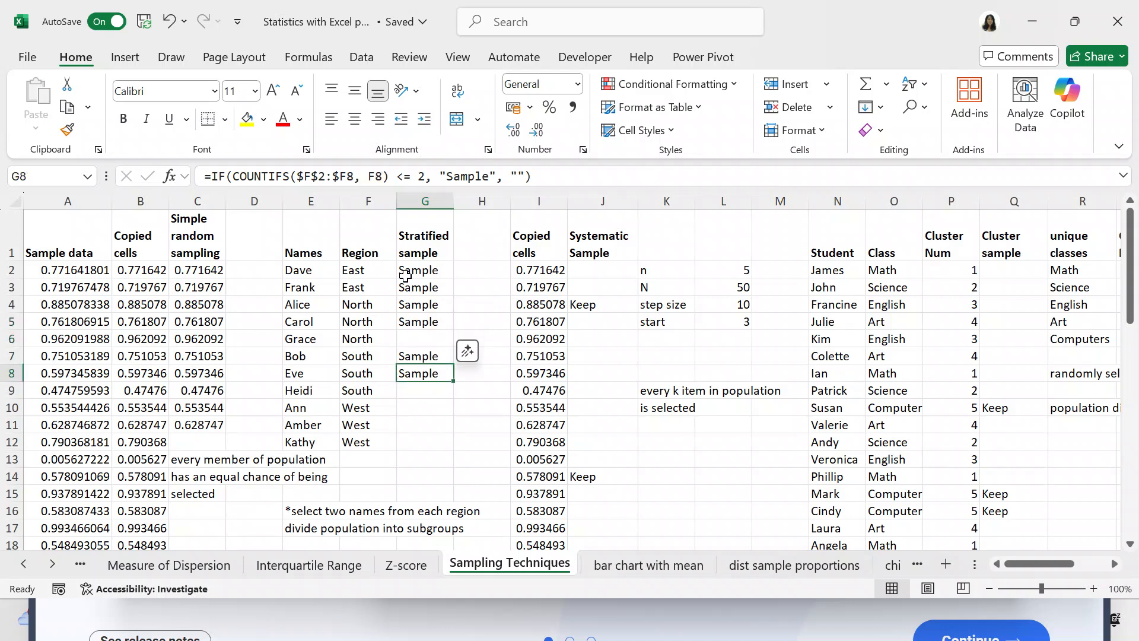
pyautogui.press('Down')
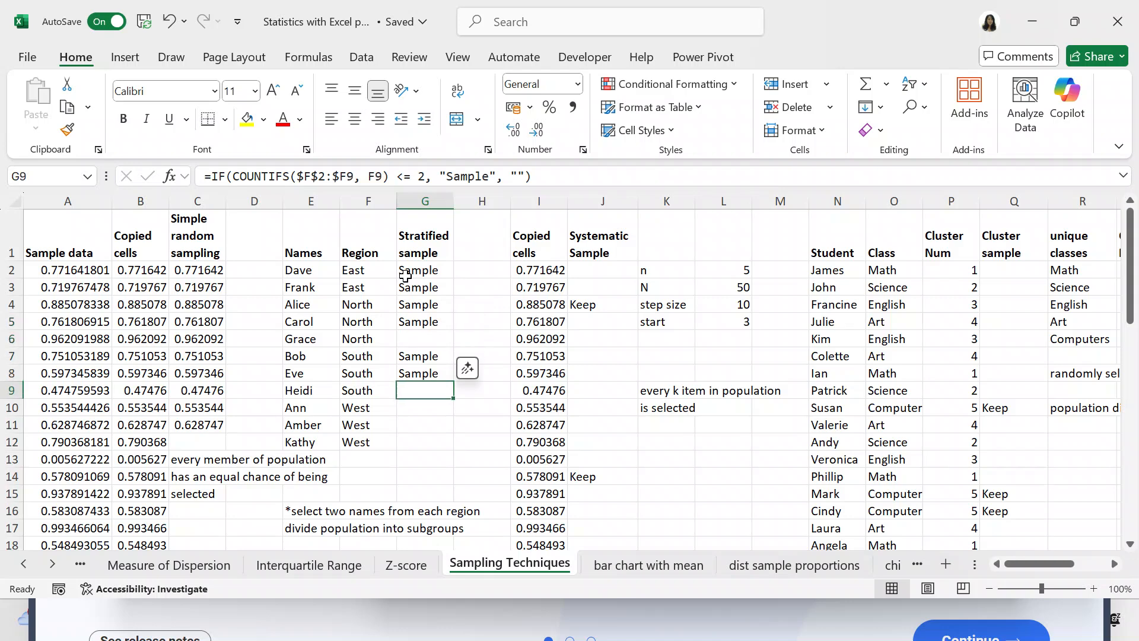
pyautogui.press('Down')
pyautogui.press('Up')
# Copy the full formula text of G9 in the Stratified sample column.
pyautogui.click(602, 176)
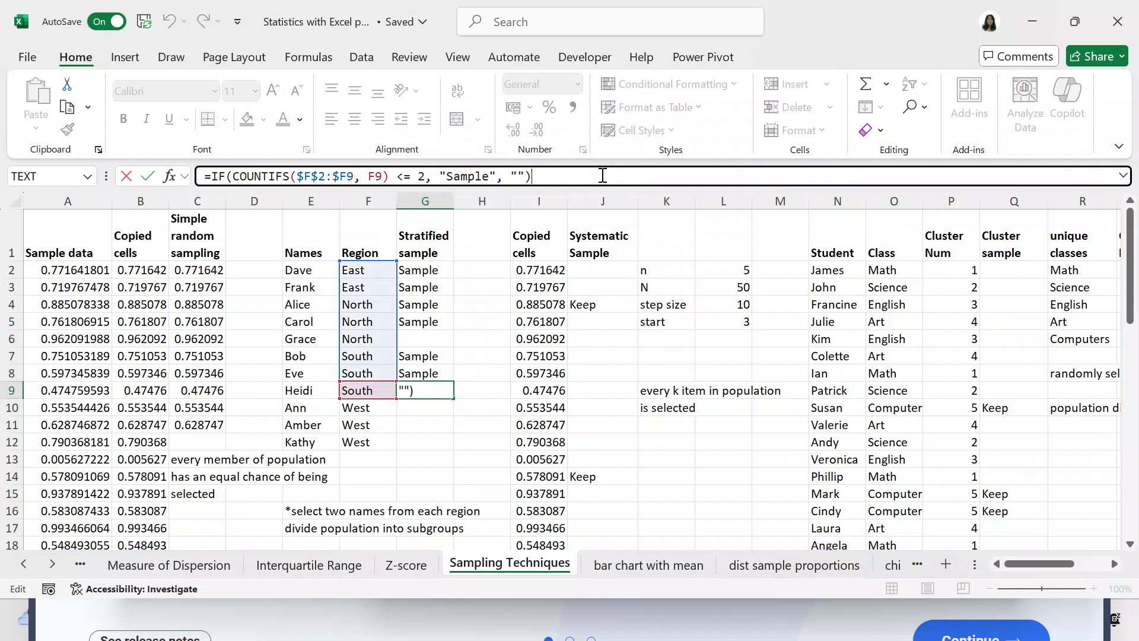
pyautogui.hotkey('shift', 'Left')
pyautogui.hotkey('shift', 'Left')
pyautogui.hotkey('shift', 'Left')
pyautogui.hotkey('shift', 'Left')
pyautogui.hotkey('shift', 'Left')
pyautogui.hotkey('shift', 'Left')
pyautogui.hotkey('shift', 'Left')
pyautogui.hotkey('shift', 'Left')
pyautogui.hotkey('shift', 'Left')
pyautogui.hotkey('shift', 'Left')
pyautogui.hotkey('shift', 'Left')
pyautogui.hotkey('shift', 'Left')
pyautogui.hotkey('shift', 'Left')
pyautogui.hotkey('shift', 'Left')
pyautogui.hotkey('shift', 'Left')
pyautogui.hotkey('shift', 'Left')
pyautogui.hotkey('shift', 'Left')
pyautogui.hotkey('shift', 'Left')
pyautogui.hotkey('shift', 'Left')
pyautogui.hotkey('shift', 'Left')
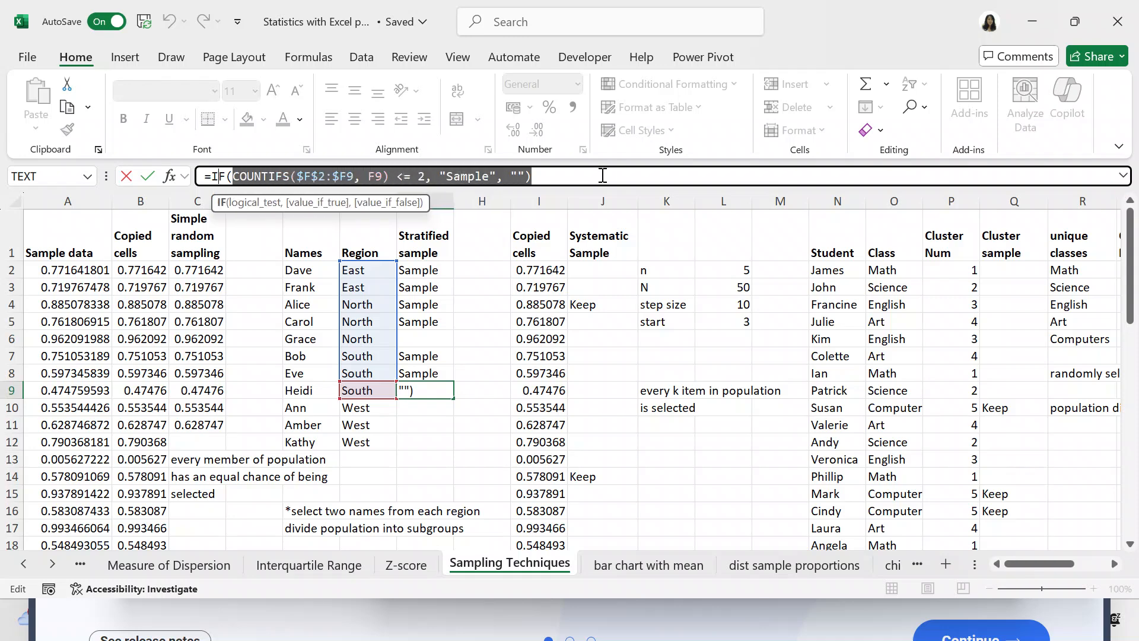
pyautogui.hotkey('shift', 'Left')
pyautogui.hotkey('shift', 'Left')
pyautogui.hotkey('shift', 'Left')
pyautogui.hotkey('shift', 'Left')
pyautogui.hotkey('ctrl', 'c')
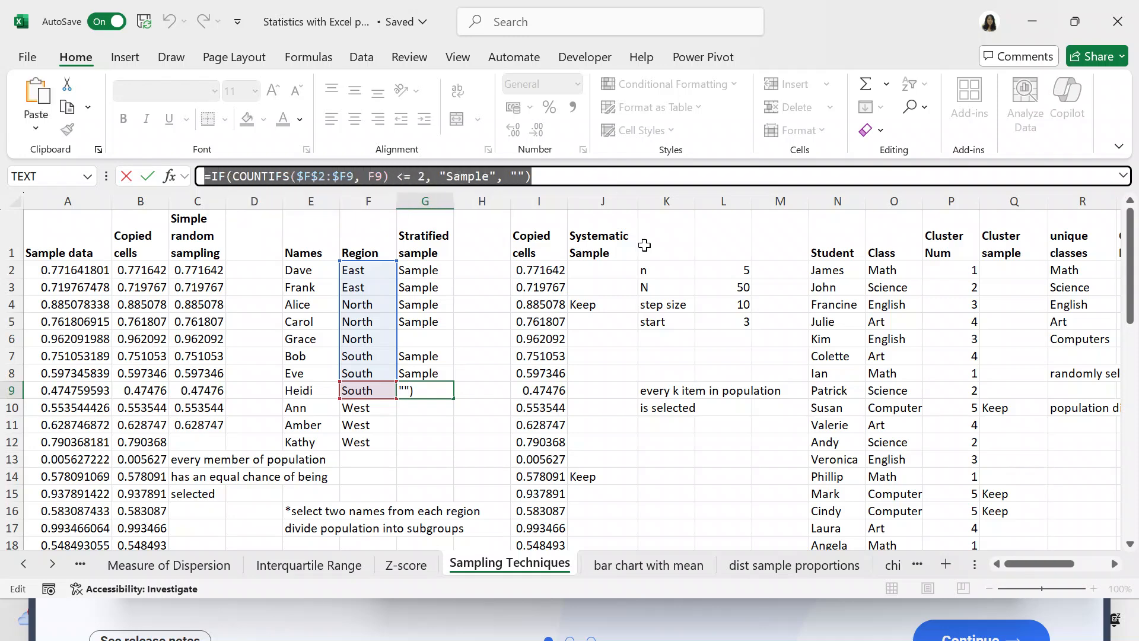
pyautogui.write('=')
pyautogui.click(448, 406)
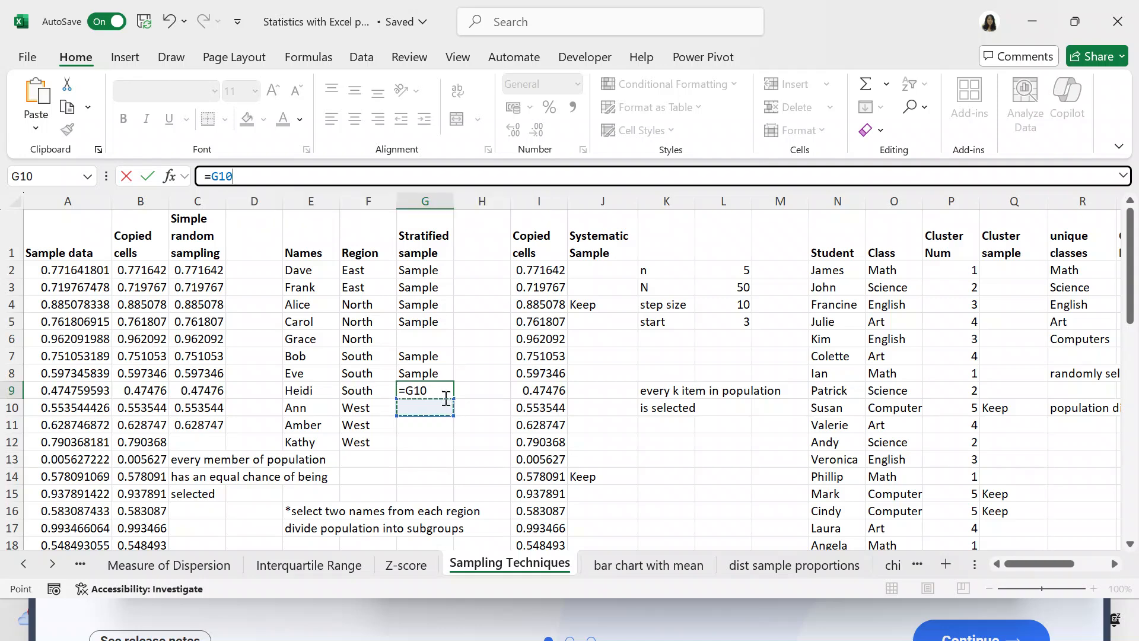
pyautogui.press('Escape')
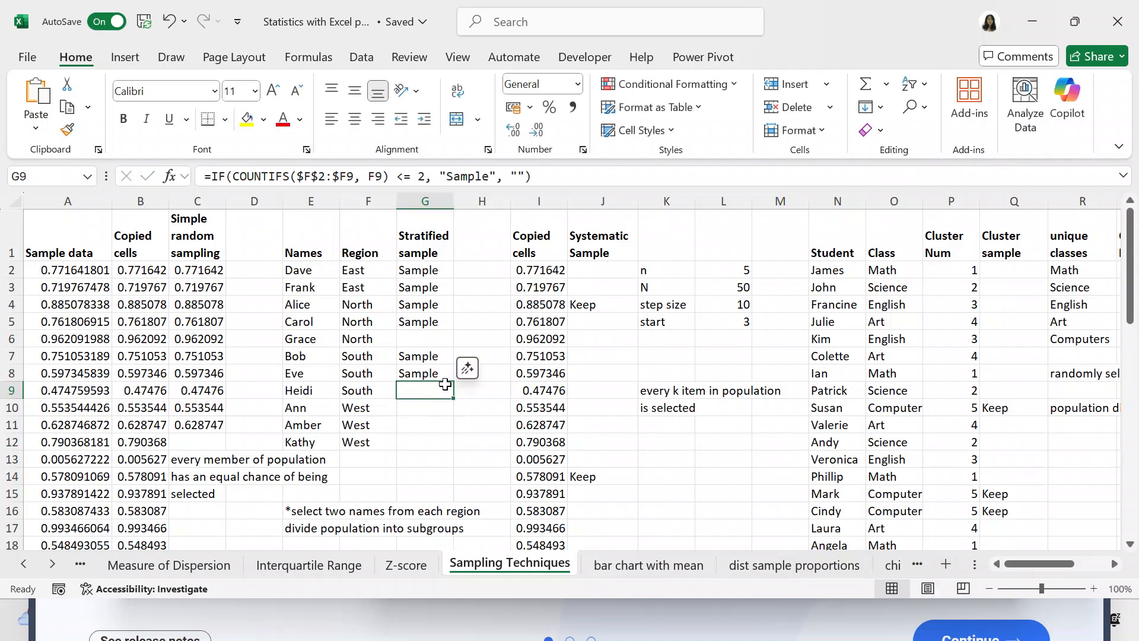
pyautogui.click(598, 174)
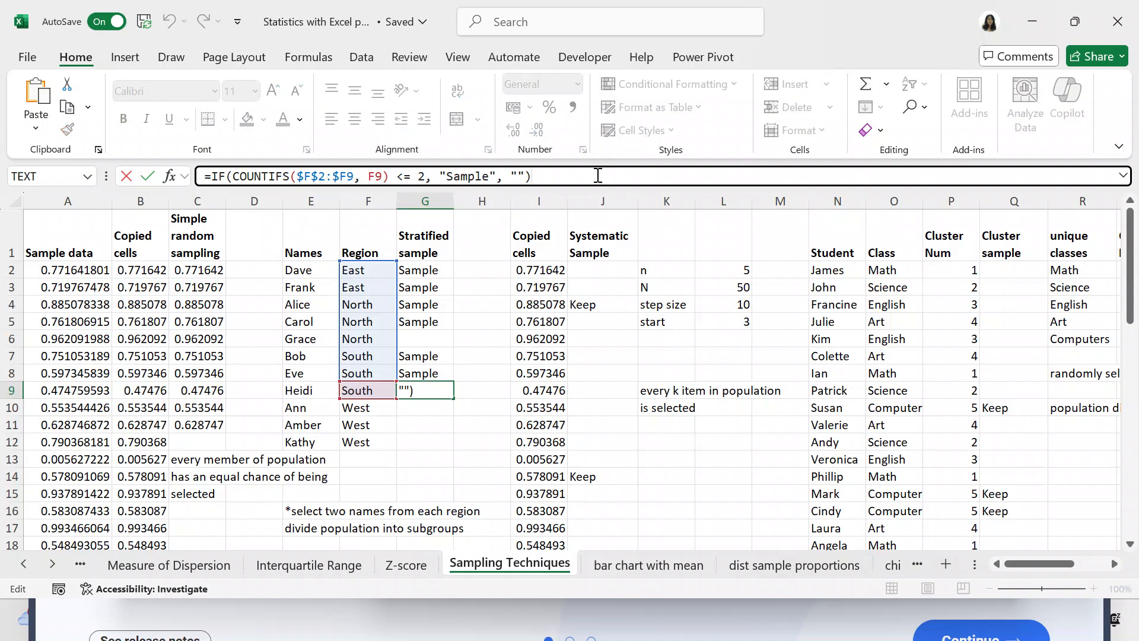
pyautogui.hotkey('shift', 'Left')
pyautogui.hotkey('shift', 'Left')
pyautogui.hotkey('shift', 'Left')
pyautogui.hotkey('shift', 'Left')
pyautogui.hotkey('shift', 'Left')
pyautogui.hotkey('shift', 'Left')
pyautogui.hotkey('shift', 'Left')
pyautogui.hotkey('shift', 'Left')
pyautogui.hotkey('shift', 'Left')
pyautogui.hotkey('shift', 'Left')
pyautogui.hotkey('shift', 'Left')
pyautogui.hotkey('shift', 'Left')
pyautogui.hotkey('shift', 'Left')
pyautogui.hotkey('shift', 'Left')
pyautogui.hotkey('shift', 'Left')
pyautogui.hotkey('shift', 'Left')
pyautogui.hotkey('shift', 'Left')
pyautogui.hotkey('shift', 'Left')
pyautogui.hotkey('shift', 'Left')
pyautogui.hotkey('shift', 'Left')
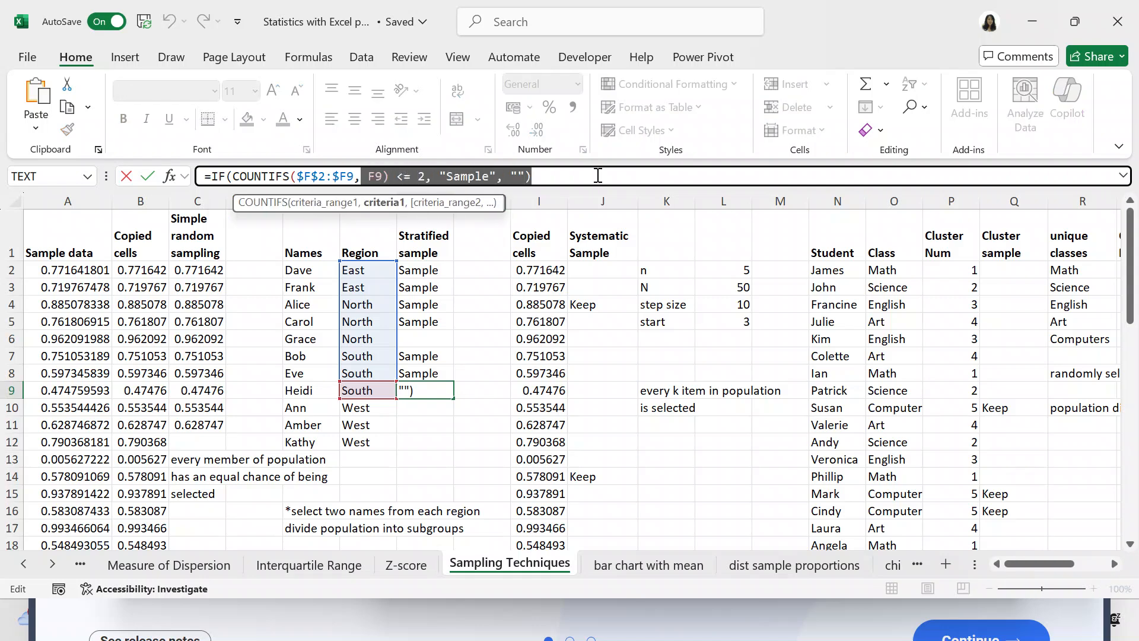
pyautogui.hotkey('shift', 'Left')
pyautogui.hotkey('shift', 'Left')
pyautogui.hotkey('shift', 'Left')
pyautogui.hotkey('shift', 'Left')
pyautogui.hotkey('shift', 'Left')
pyautogui.hotkey('shift', 'Left')
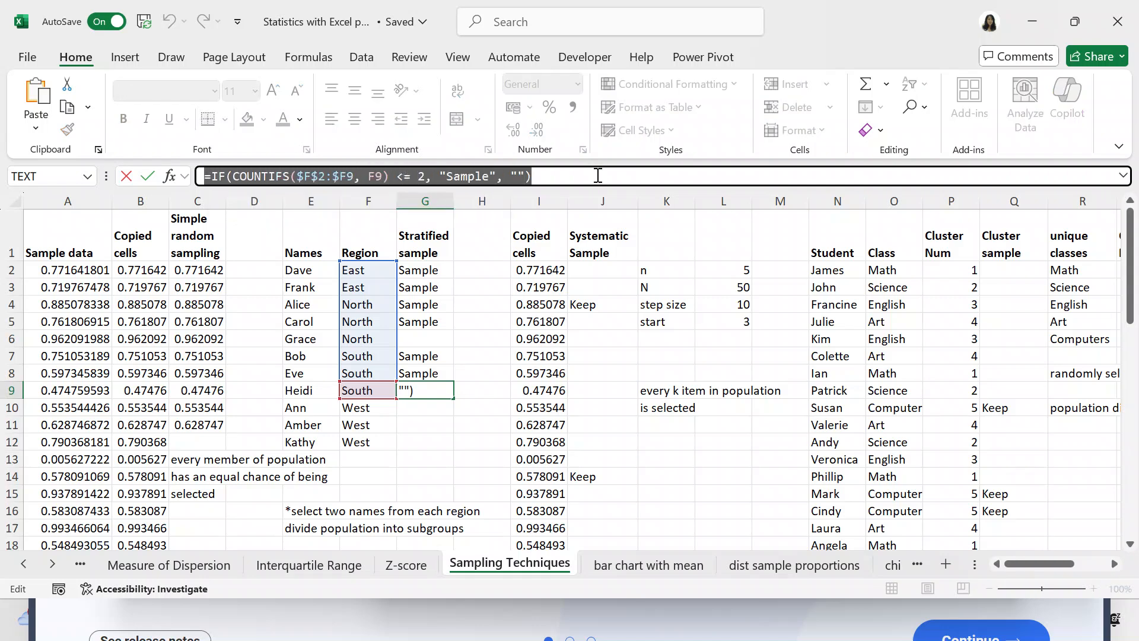
pyautogui.click(598, 175)
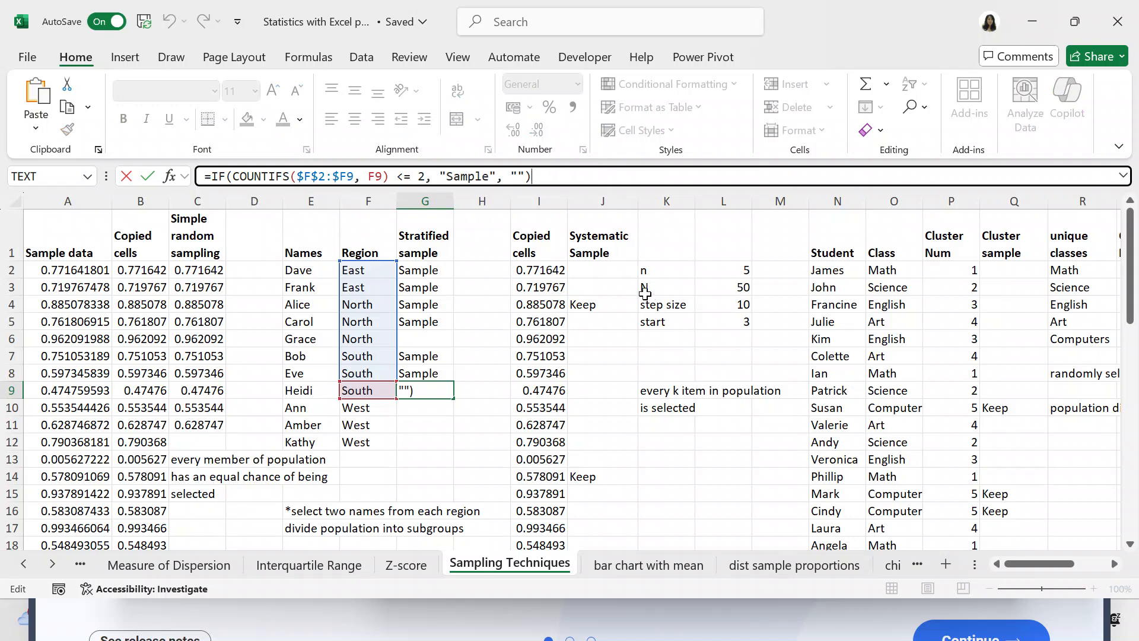
pyautogui.hotkey('ctrl', 'Return')
# Paste the copied formula text from G9 into G10, beside the first West entry.
pyautogui.click(414, 403)
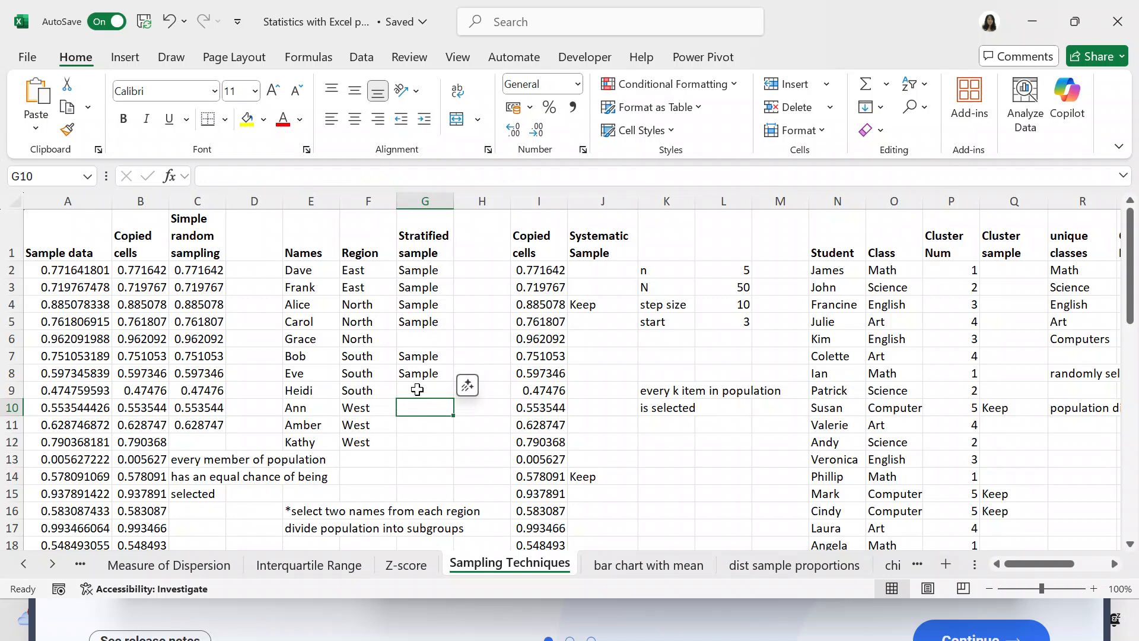
pyautogui.click(417, 389)
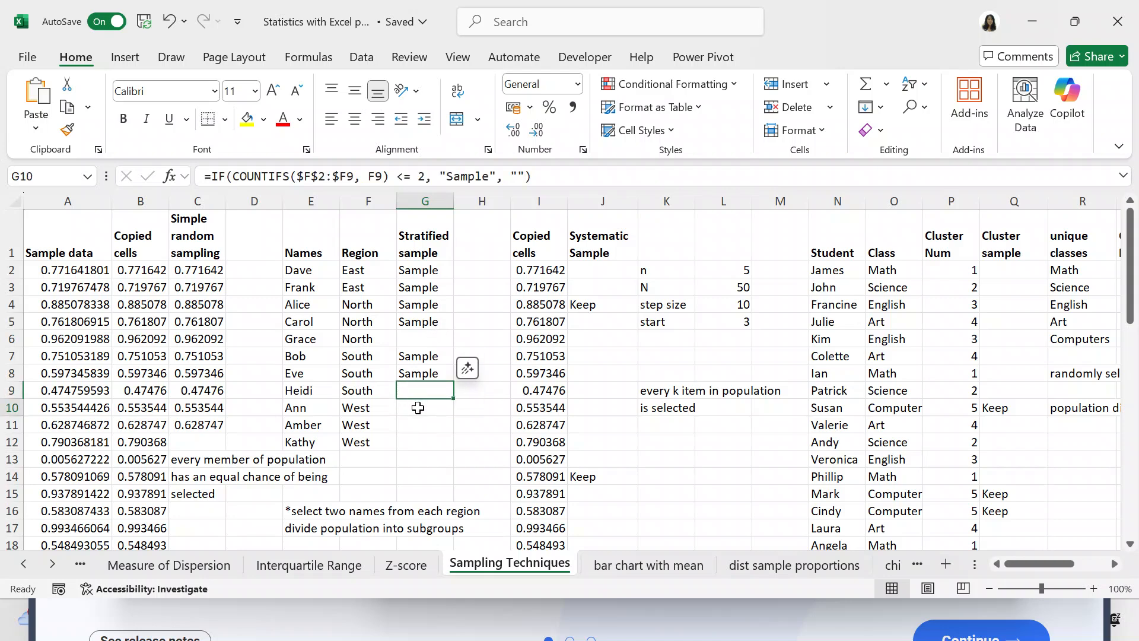
pyautogui.click(418, 407)
pyautogui.click(419, 373)
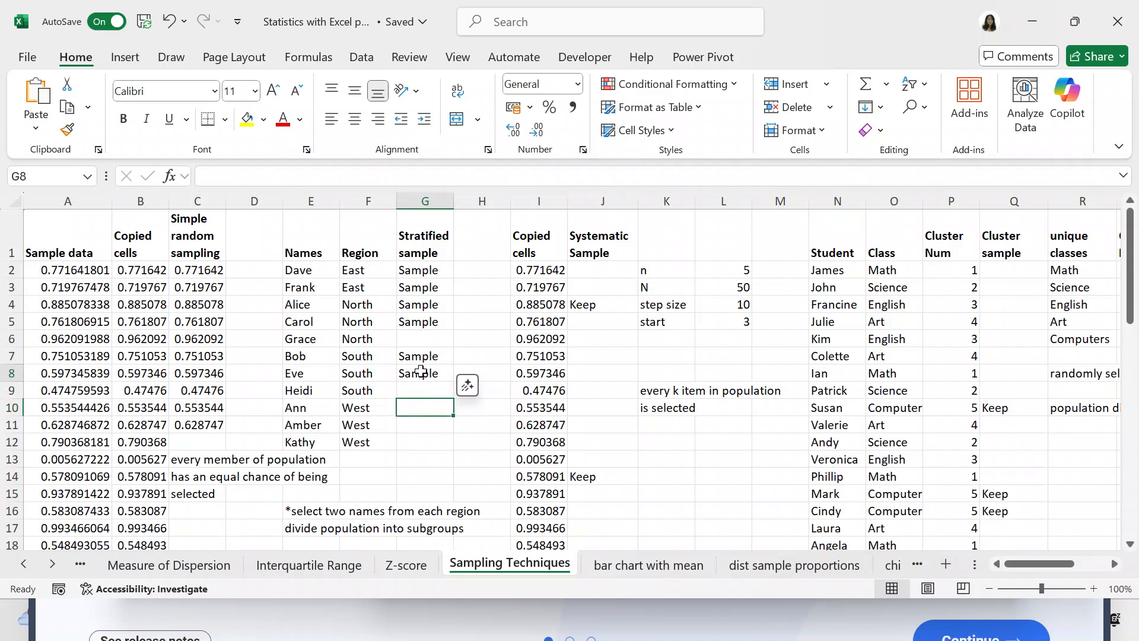
pyautogui.click(421, 390)
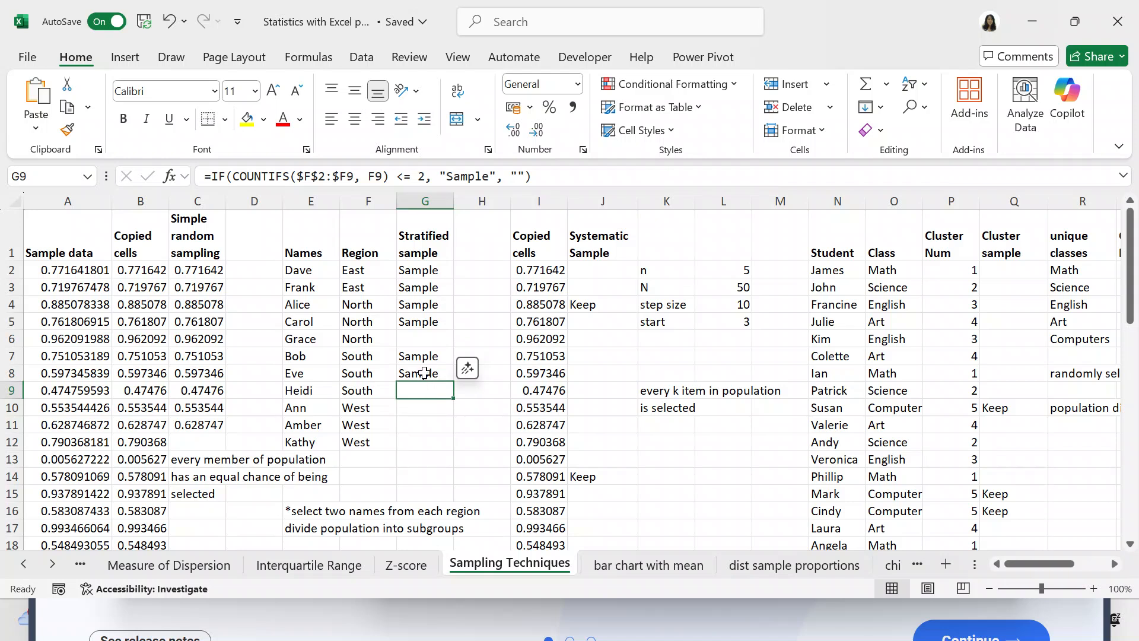
pyautogui.click(426, 411)
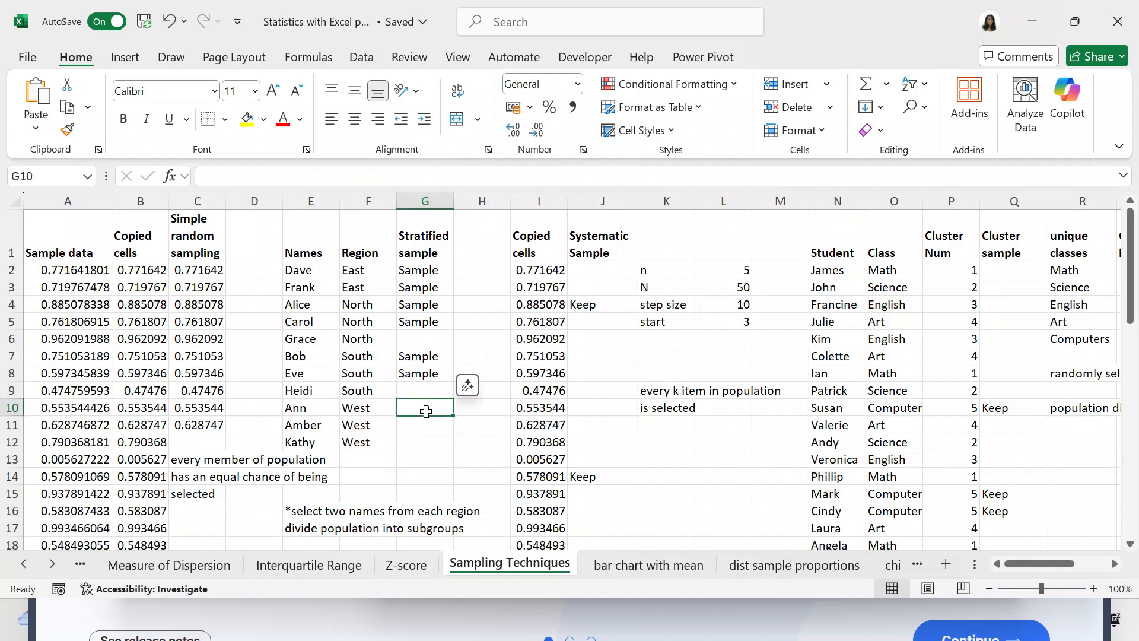
pyautogui.hotkey('ctrl', 'v')
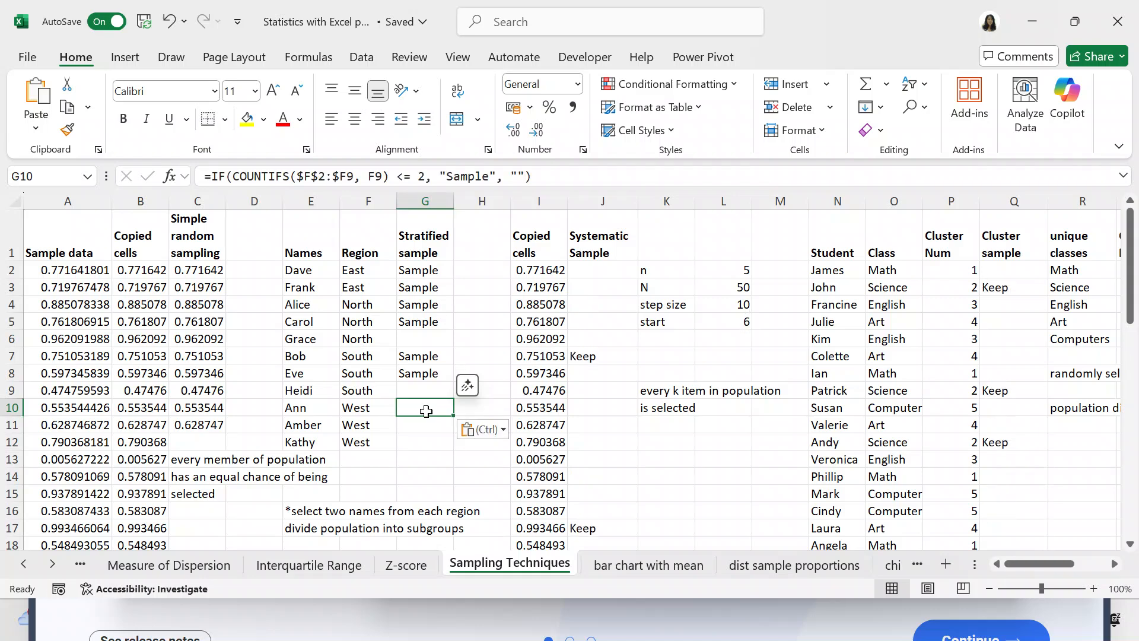
# Edit the G10 formula to =IF(COUNTIFS($F$2:$F10, F10) <= 2, "Sample", "").
pyautogui.click(354, 177)
pyautogui.press('BackSpace')
pyautogui.write('10')
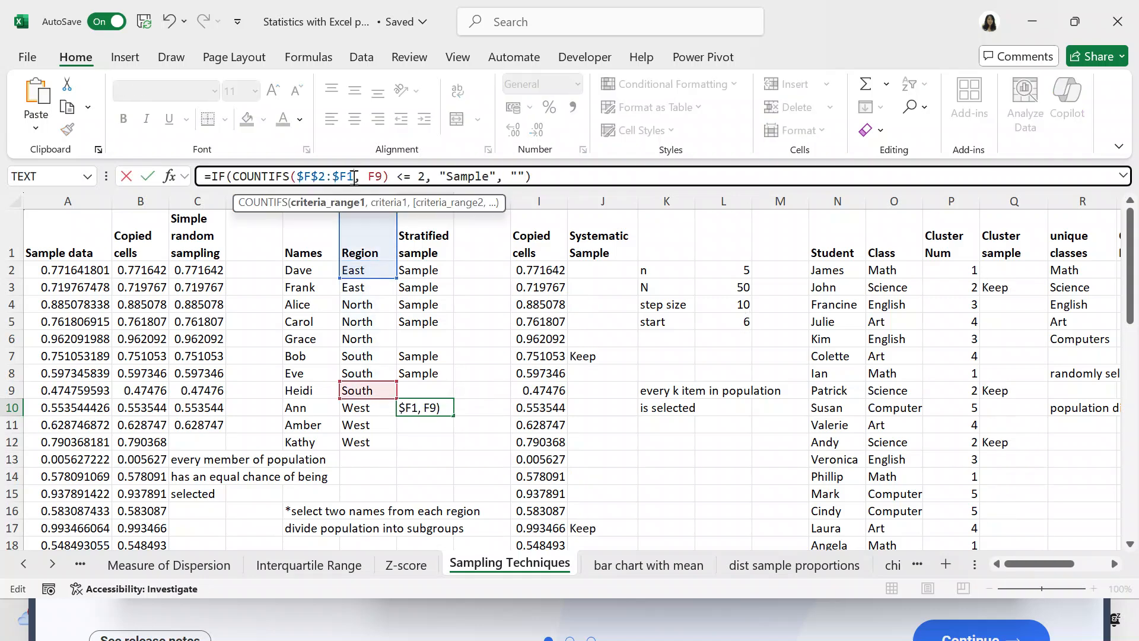
pyautogui.click(389, 176)
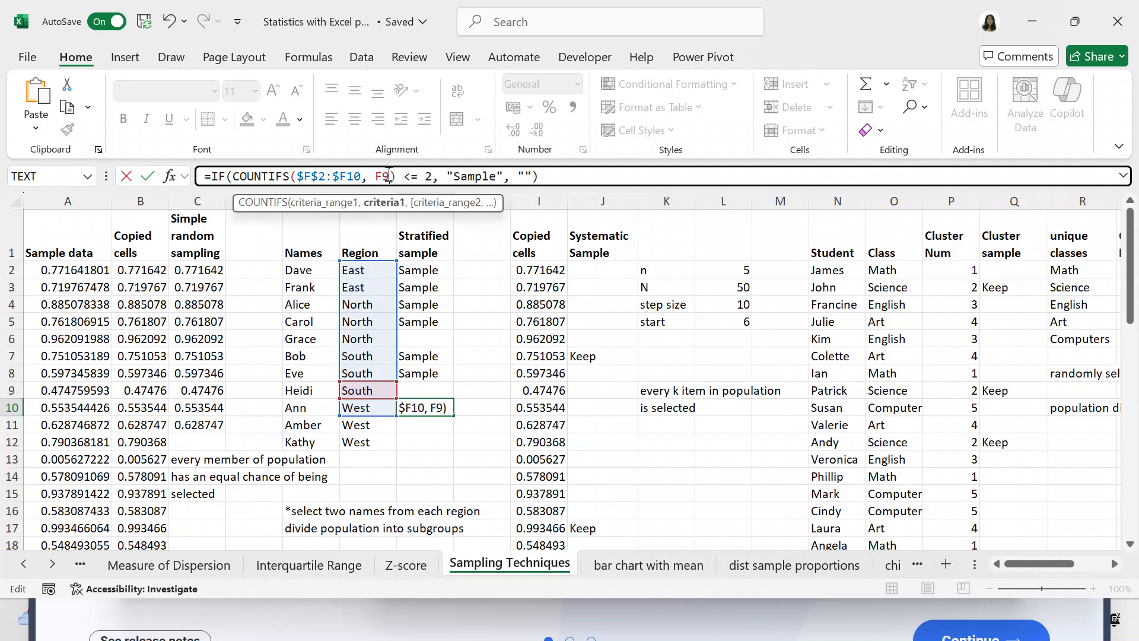
pyautogui.press('BackSpace')
pyautogui.write('10')
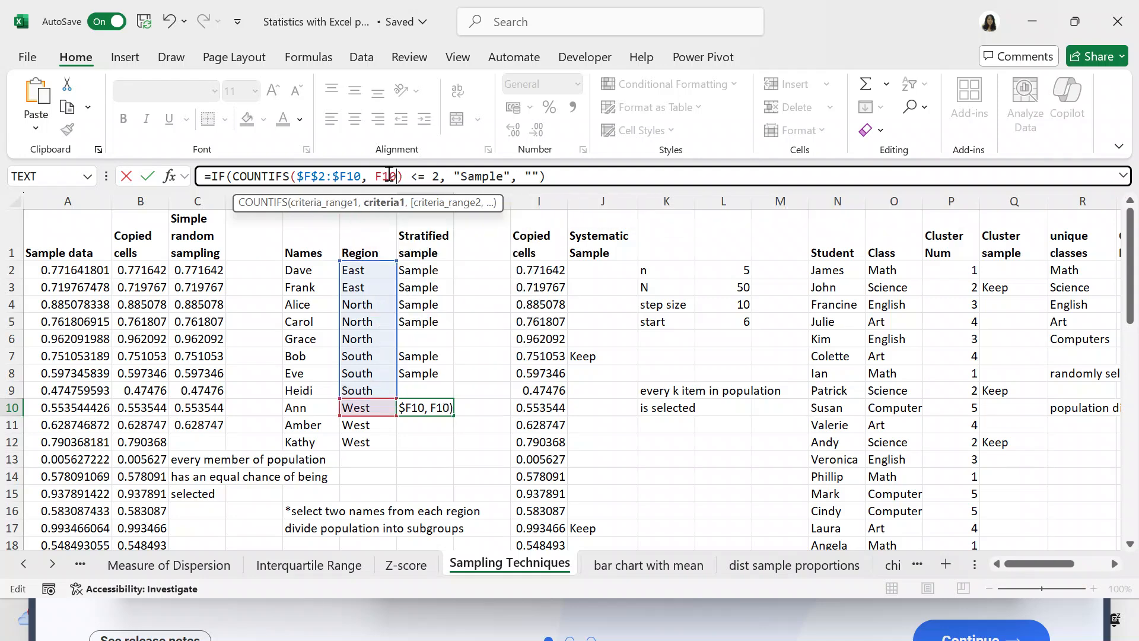
pyautogui.press('Return')
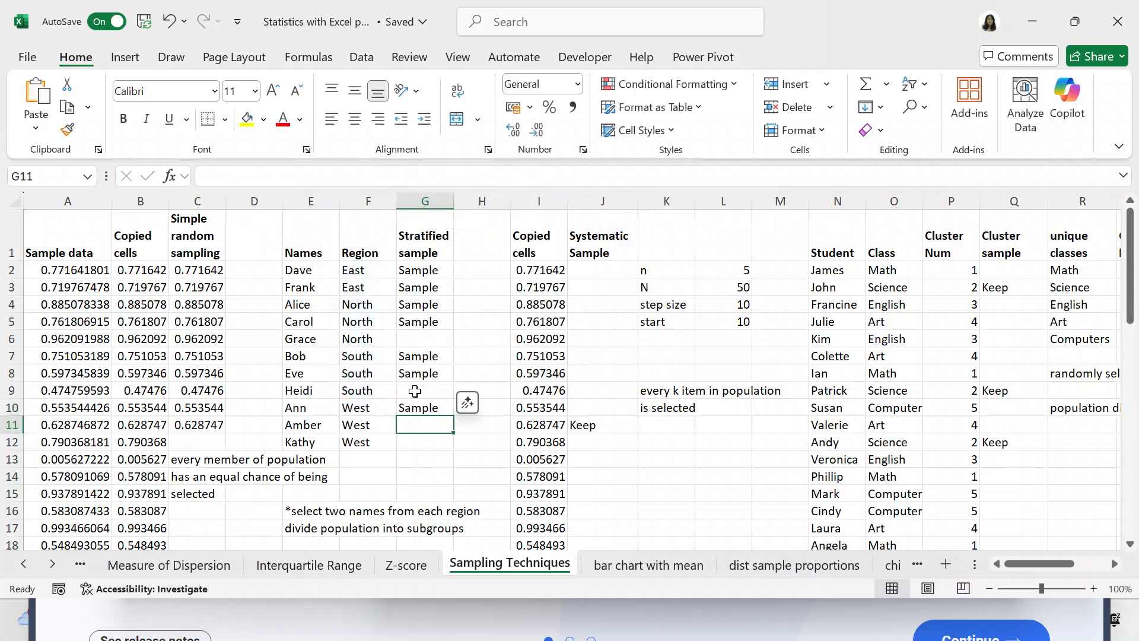
# Copy the stratified sample formula from G10 into G11 and G12 for the remaining West names.
pyautogui.click(418, 408)
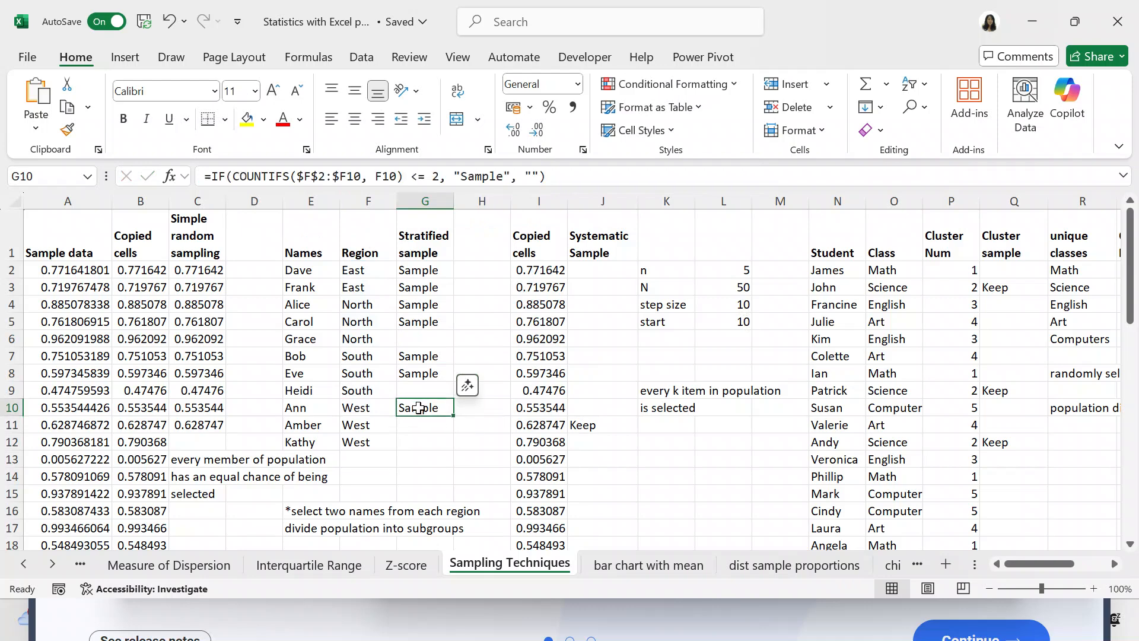
pyautogui.hotkey('ctrl', 'c')
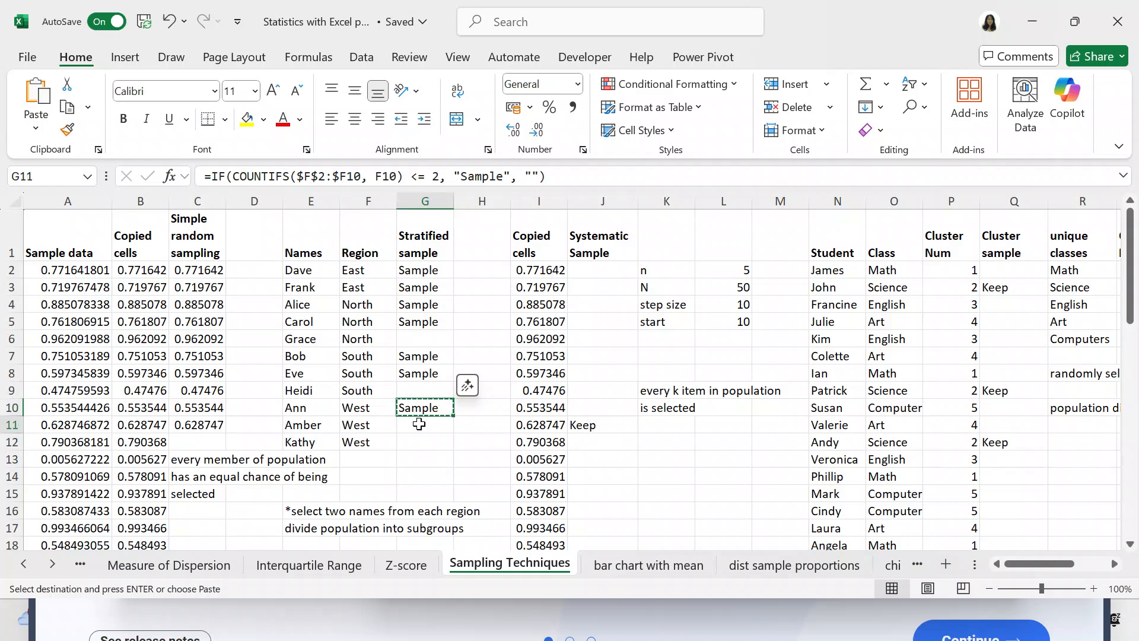
pyautogui.click(419, 424)
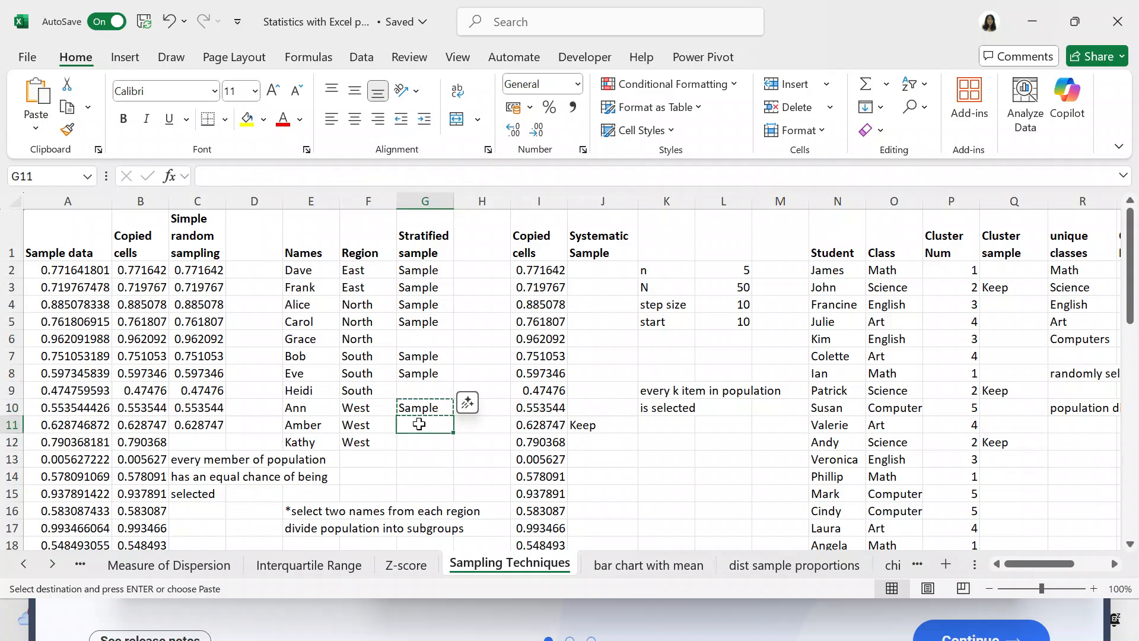
pyautogui.hotkey('ctrl', 'v')
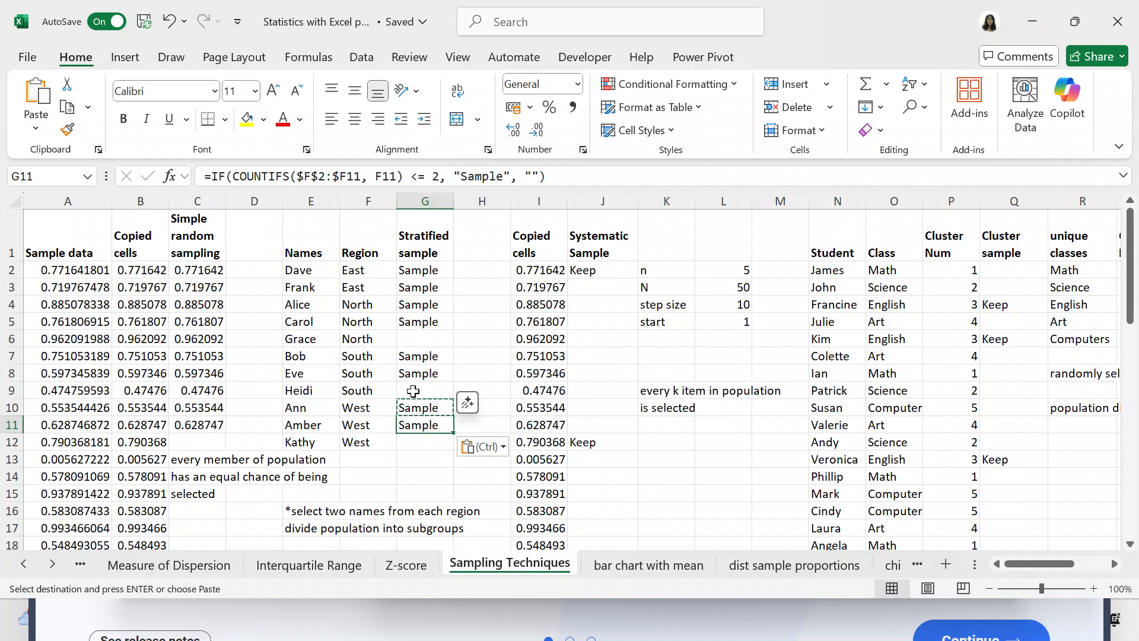
pyautogui.click(414, 441)
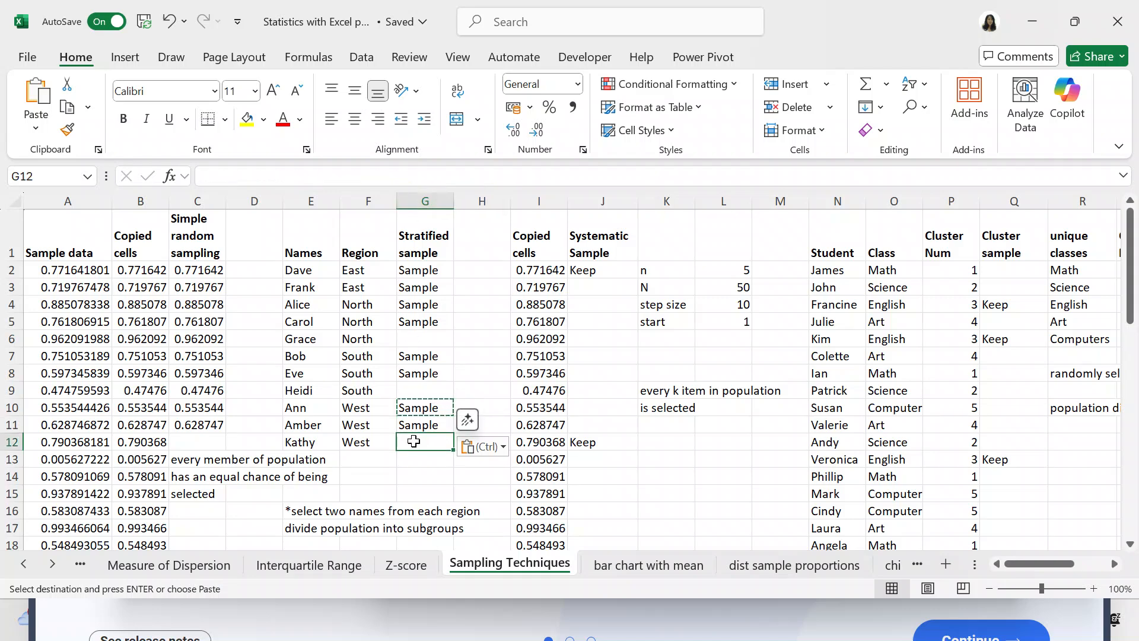
pyautogui.hotkey('ctrl', 'v')
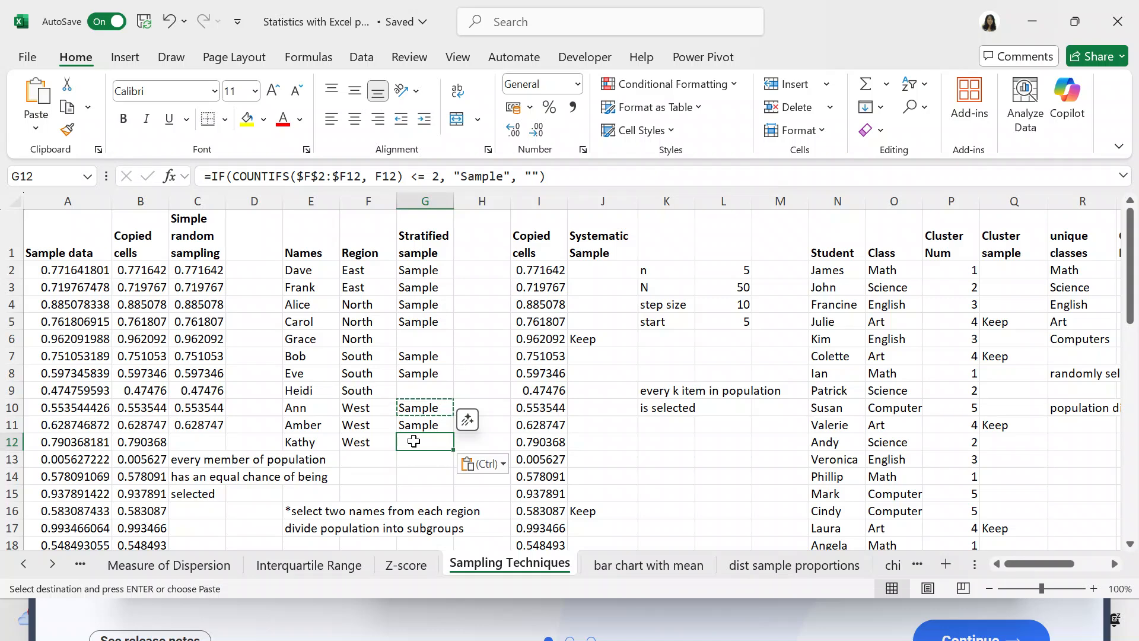
pyautogui.click(464, 393)
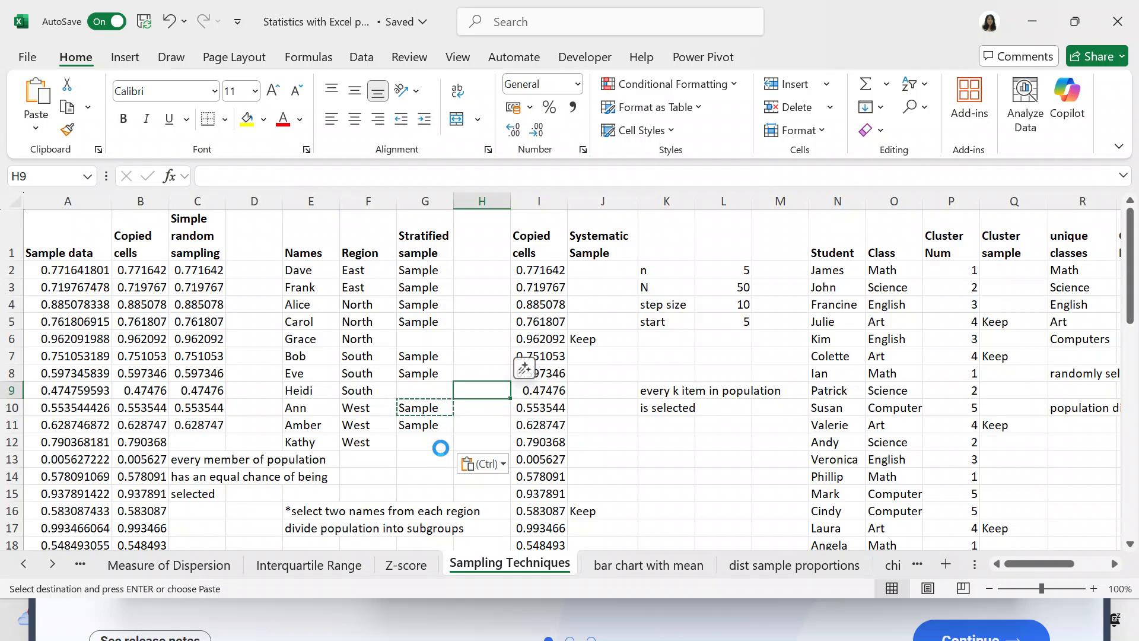
pyautogui.press('Escape')
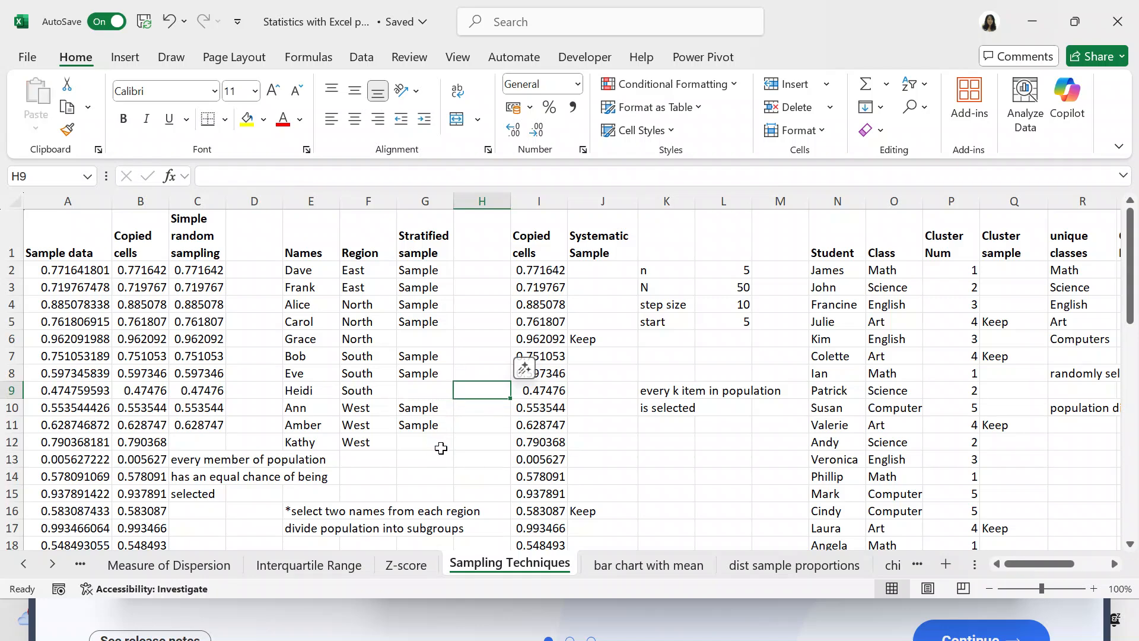
# Examine how n, N, step size and start are calculated in L2 to L5 for the systematic sample.
pyautogui.click(1114, 564)
pyautogui.click(1114, 564)
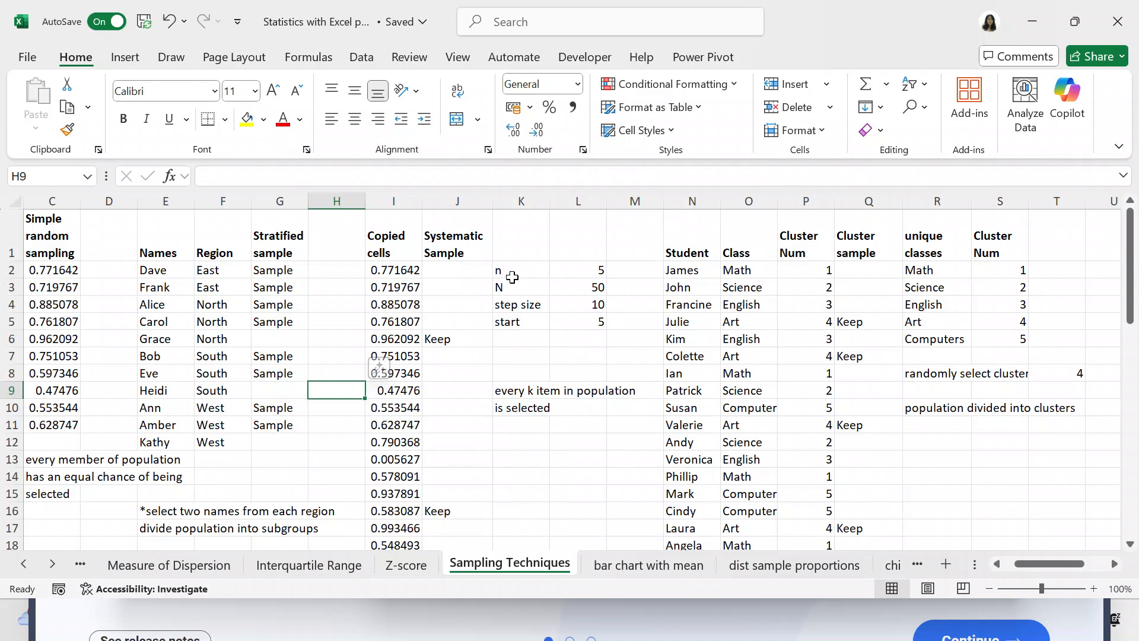
pyautogui.click(581, 267)
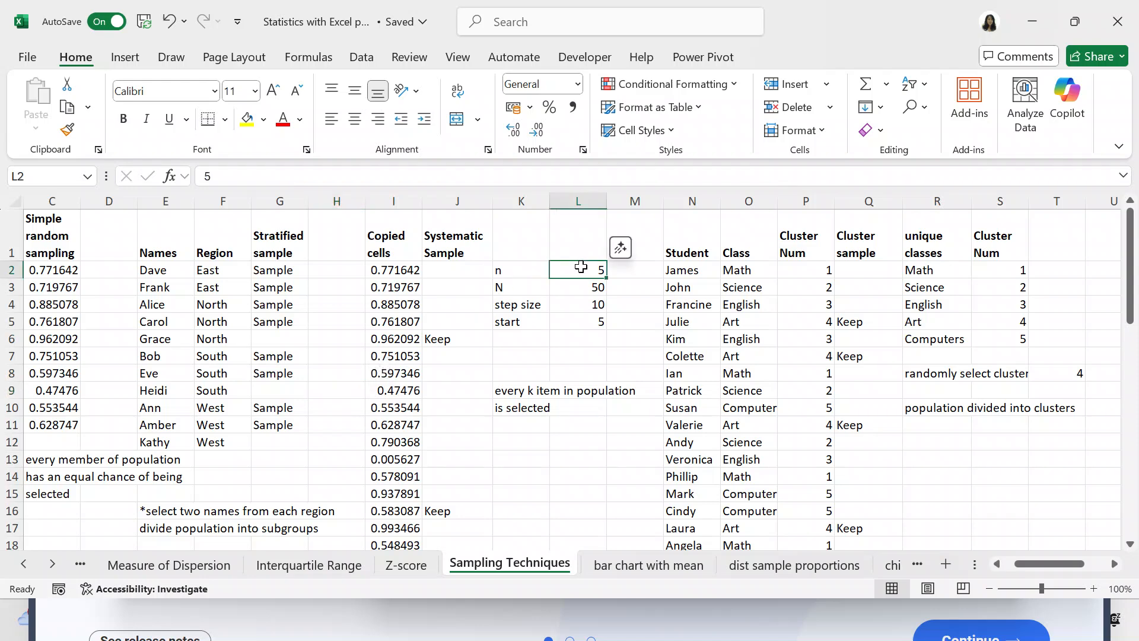
pyautogui.click(583, 286)
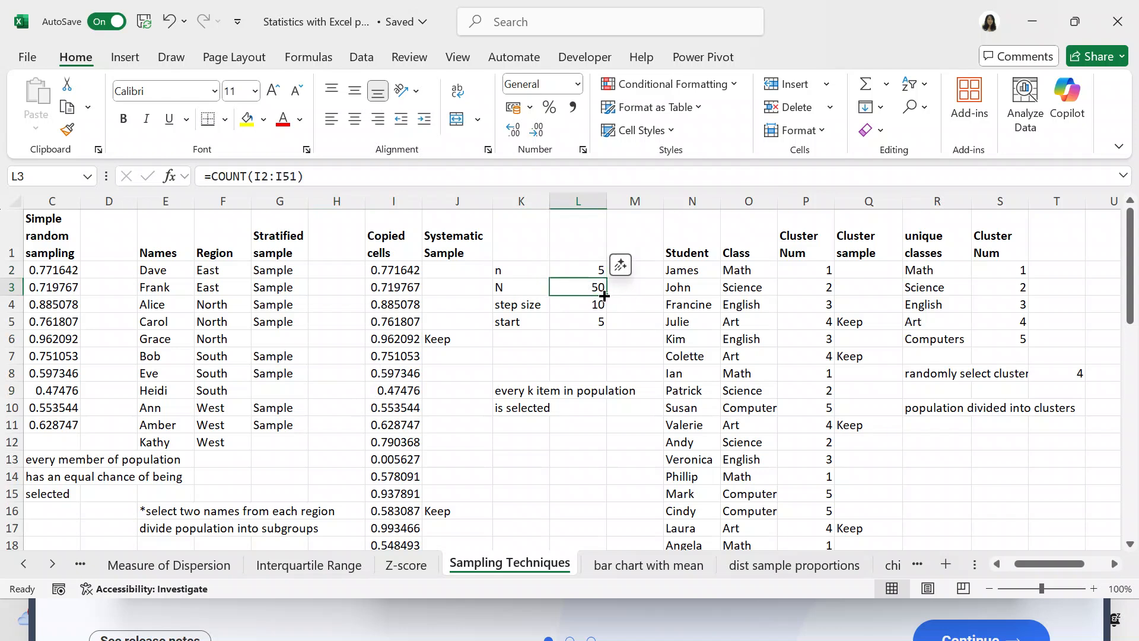
pyautogui.click(607, 290)
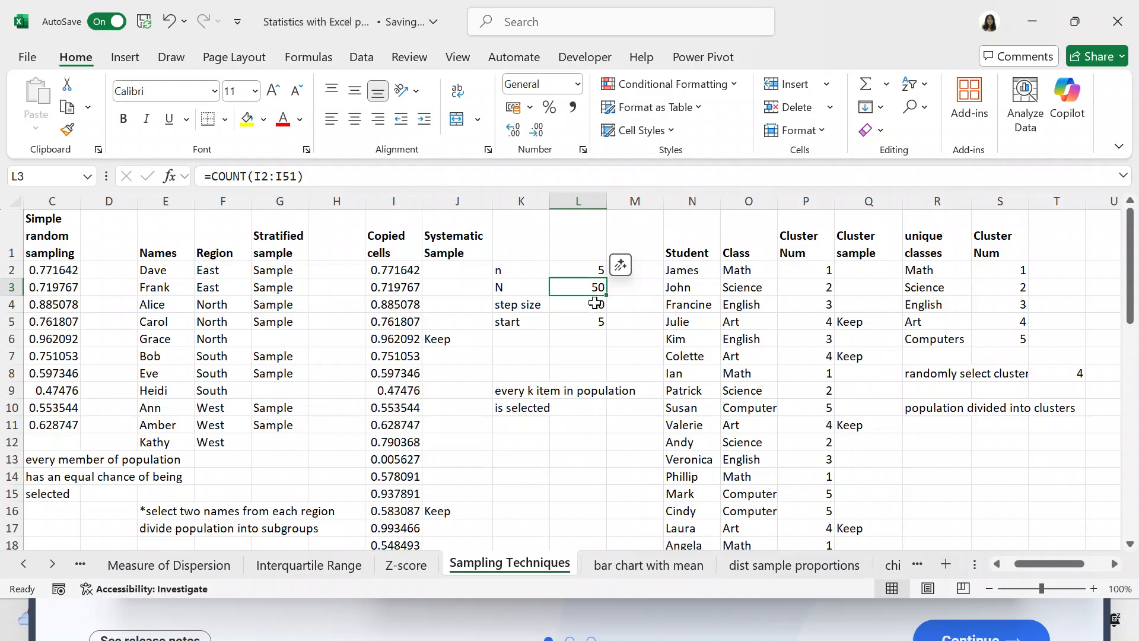
pyautogui.click(595, 303)
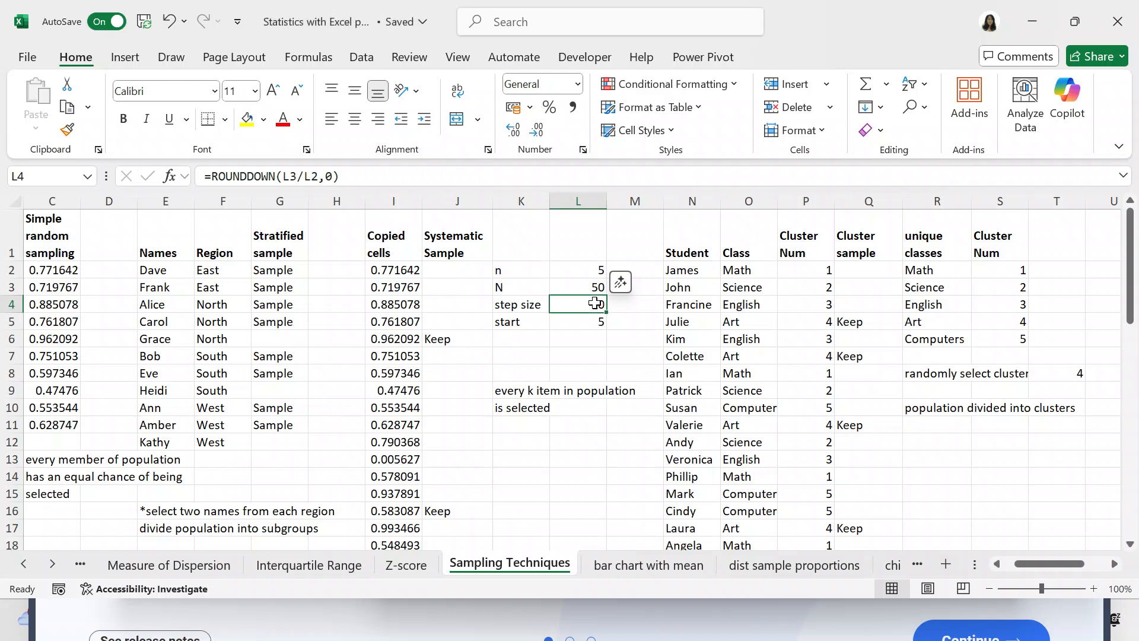
pyautogui.click(595, 320)
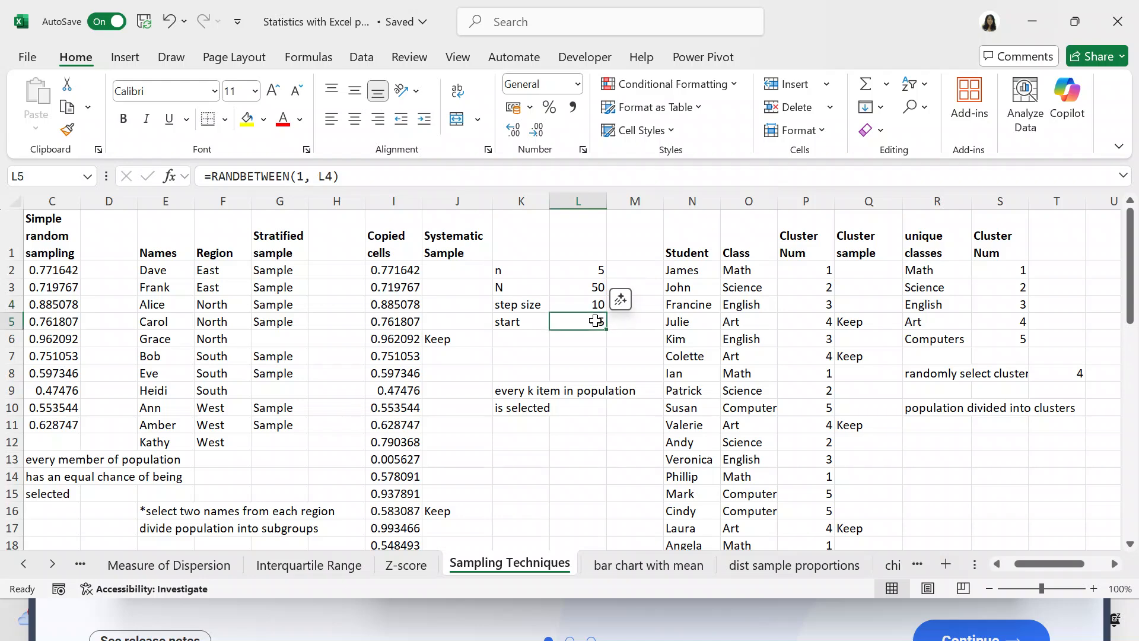
# Examine the IF and MOD formulas in the Systematic Sample column from J2 to the first Keep entry.
pyautogui.click(453, 272)
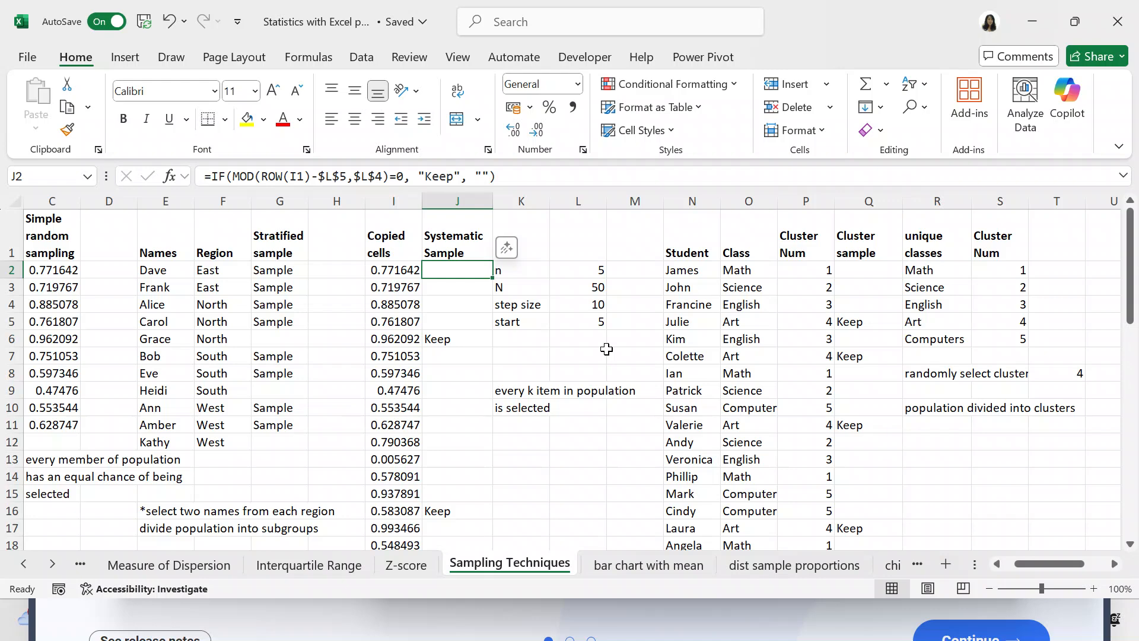
pyautogui.press('Down')
pyautogui.press('Down')
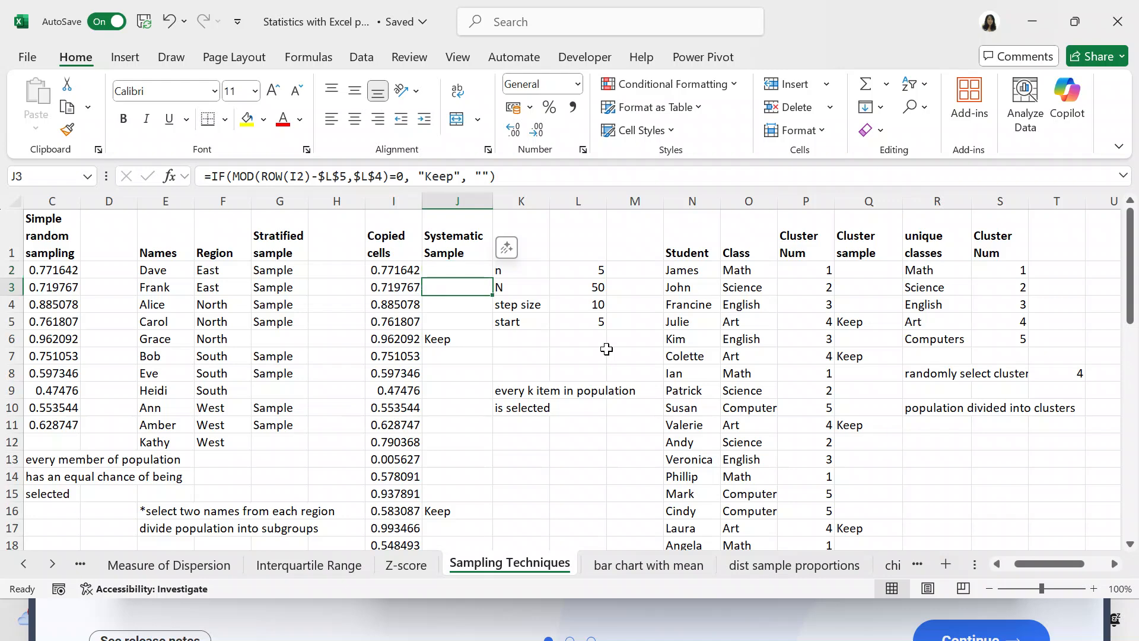
pyautogui.press('Down')
pyautogui.press('Down')
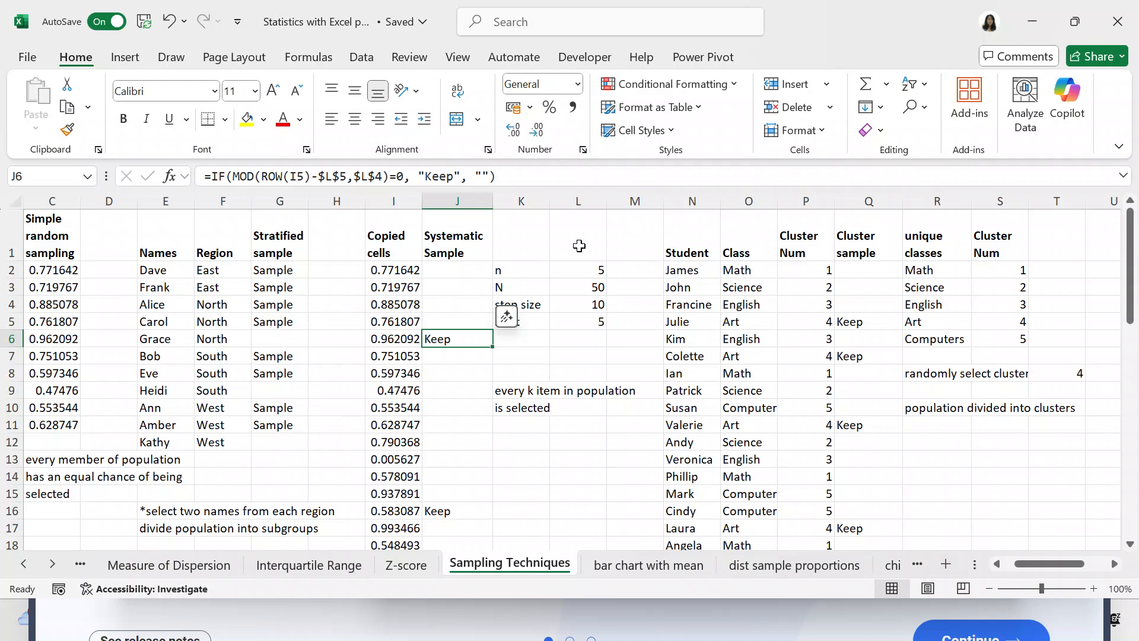
# Go down the rest of the Systematic Sample column past its last data row to check the spacing of the Keep entries.
pyautogui.press('Down')
pyautogui.press('Down')
pyautogui.press('Down')
pyautogui.press('Down')
pyautogui.press('Down')
pyautogui.press('Down')
pyautogui.press('Down')
pyautogui.press('Down')
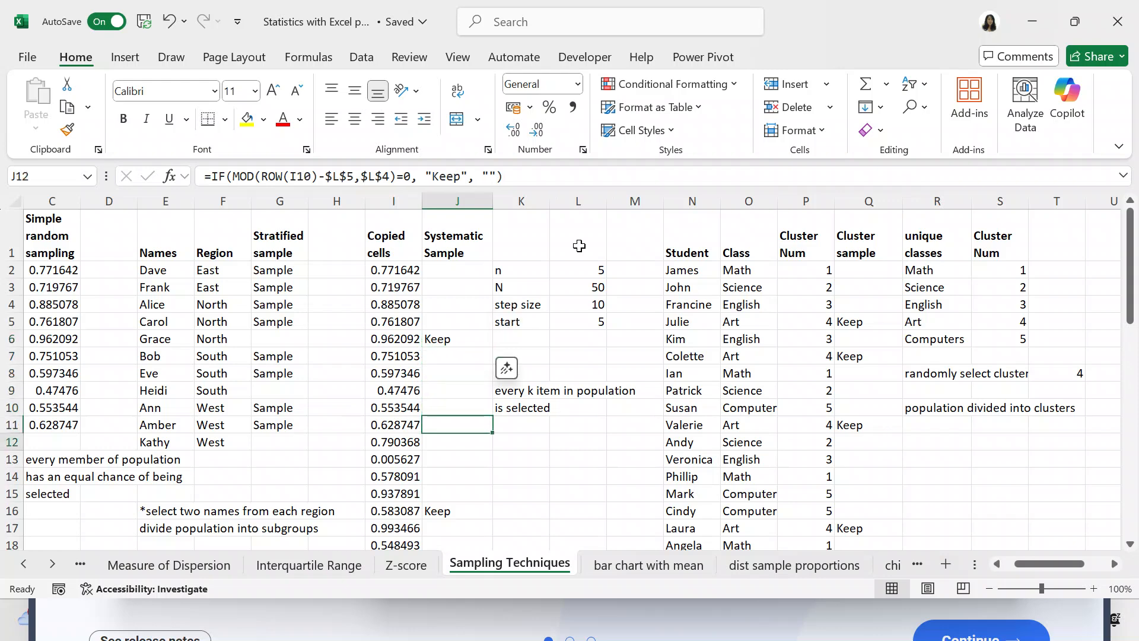
pyautogui.press('Down')
pyautogui.press('Down')
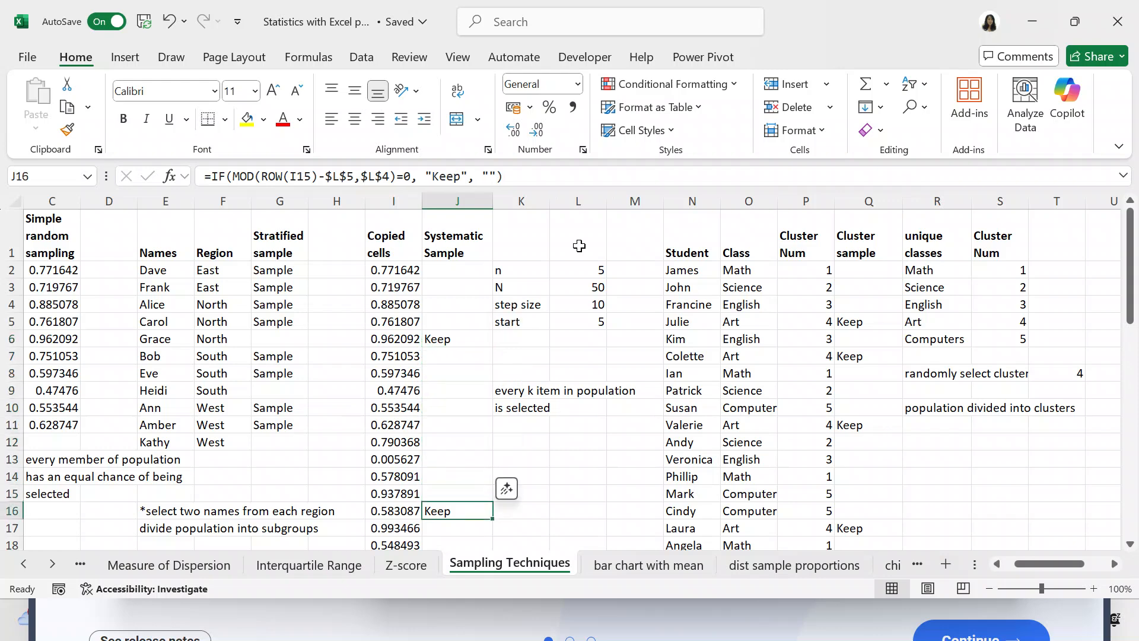
pyautogui.press('Down')
pyautogui.press('Down')
pyautogui.press('Down')
pyautogui.press('Down')
pyautogui.press('Down')
pyautogui.press('Down')
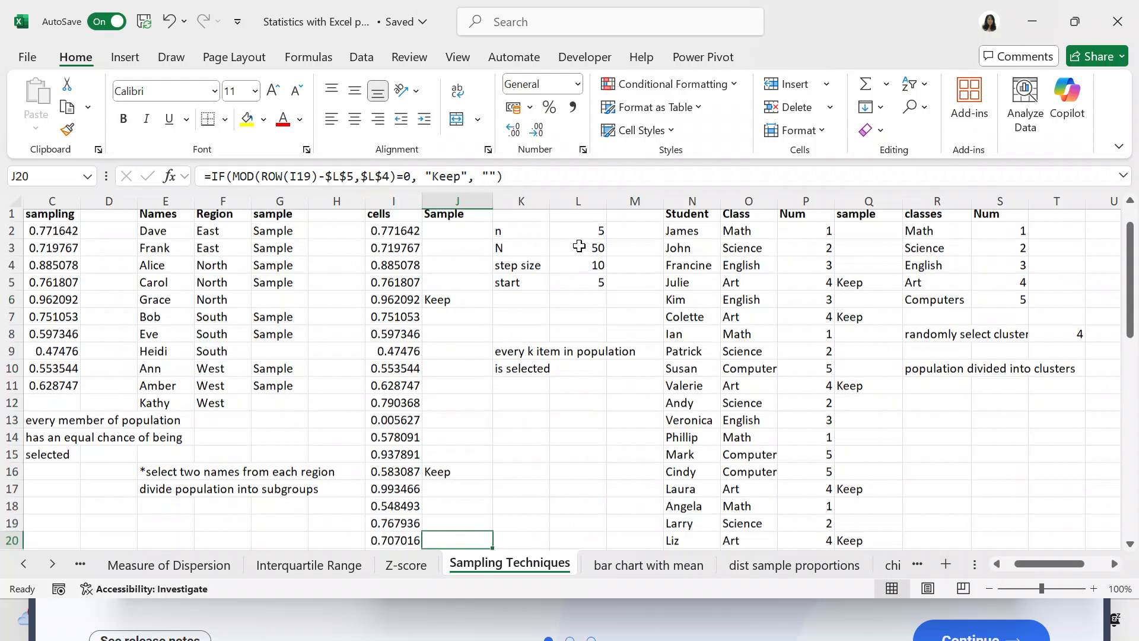
pyautogui.press('Down')
pyautogui.press('Down')
pyautogui.press('Down')
pyautogui.press('Down')
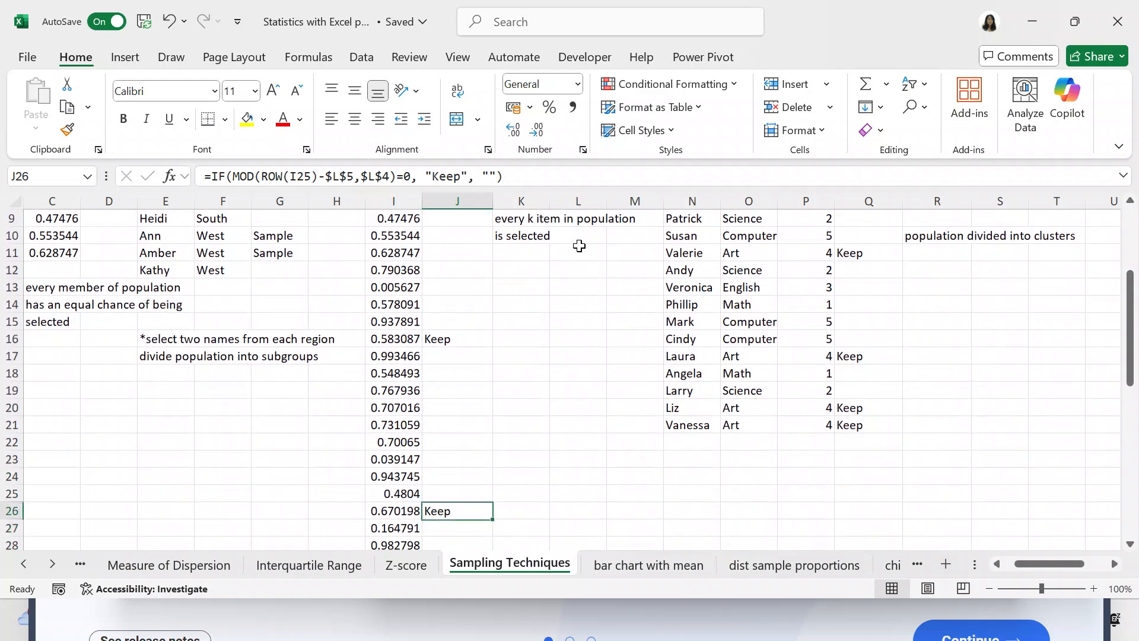
pyautogui.press('Down')
pyautogui.press('Down')
pyautogui.press('Down')
pyautogui.press('Down')
pyautogui.press('Down')
pyautogui.press('Down')
pyautogui.press('Down')
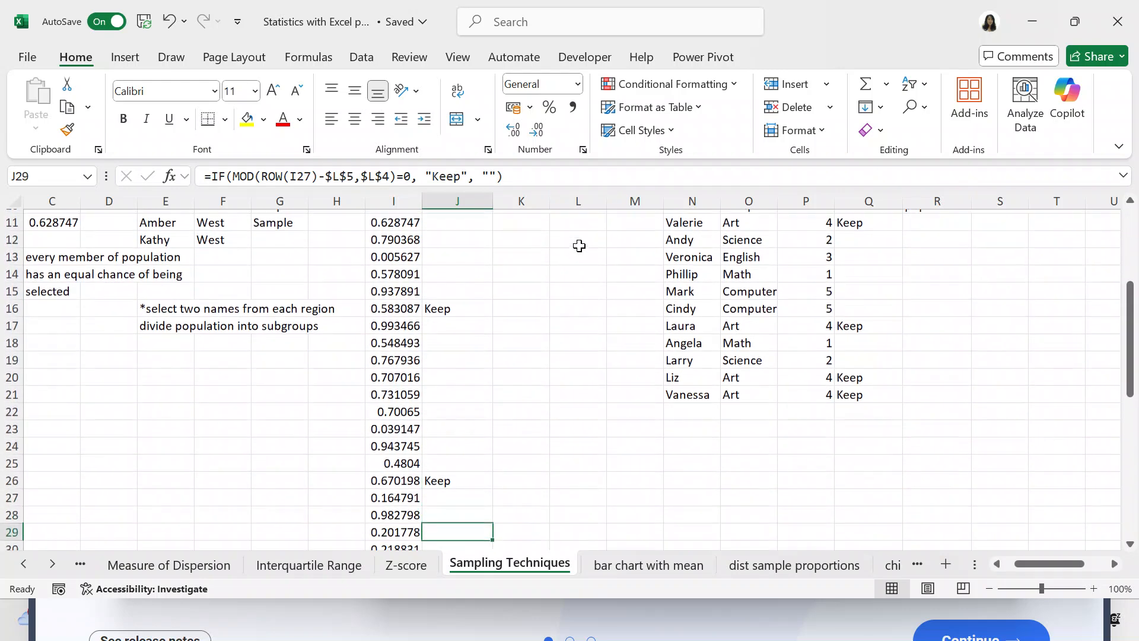
pyautogui.press('Down')
pyautogui.press('Down')
pyautogui.press('Down')
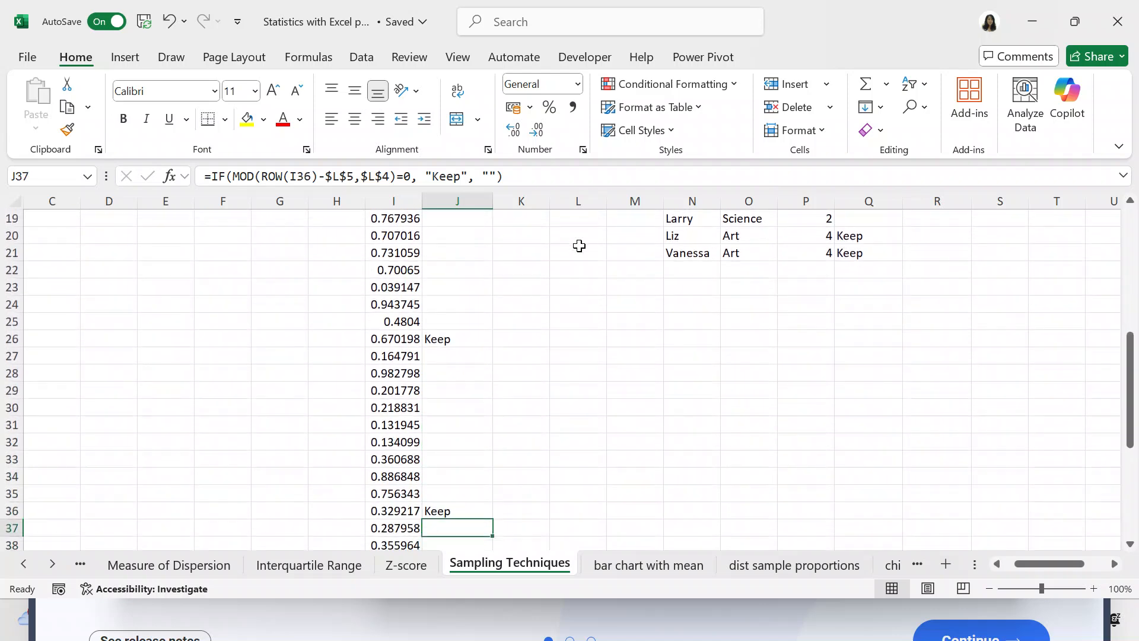
pyautogui.press('Down')
pyautogui.press('Down')
pyautogui.press('Down')
pyautogui.press('Down')
pyautogui.press('Down')
pyautogui.press('Down')
pyautogui.press('Down')
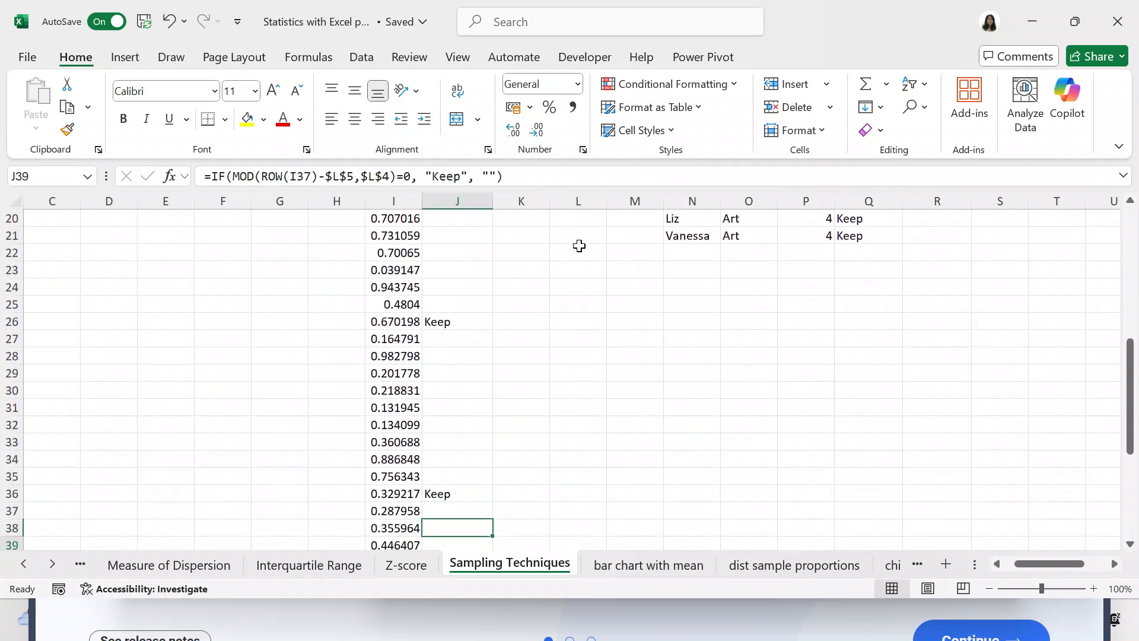
pyautogui.press('Down')
pyautogui.press('Down')
pyautogui.press('Down')
pyautogui.press('Down')
pyautogui.press('Up')
pyautogui.press('Down')
pyautogui.press('Down')
pyautogui.press('Down')
pyautogui.press('Down')
pyautogui.press('Down')
pyautogui.press('Down')
pyautogui.press('Down')
pyautogui.press('Down')
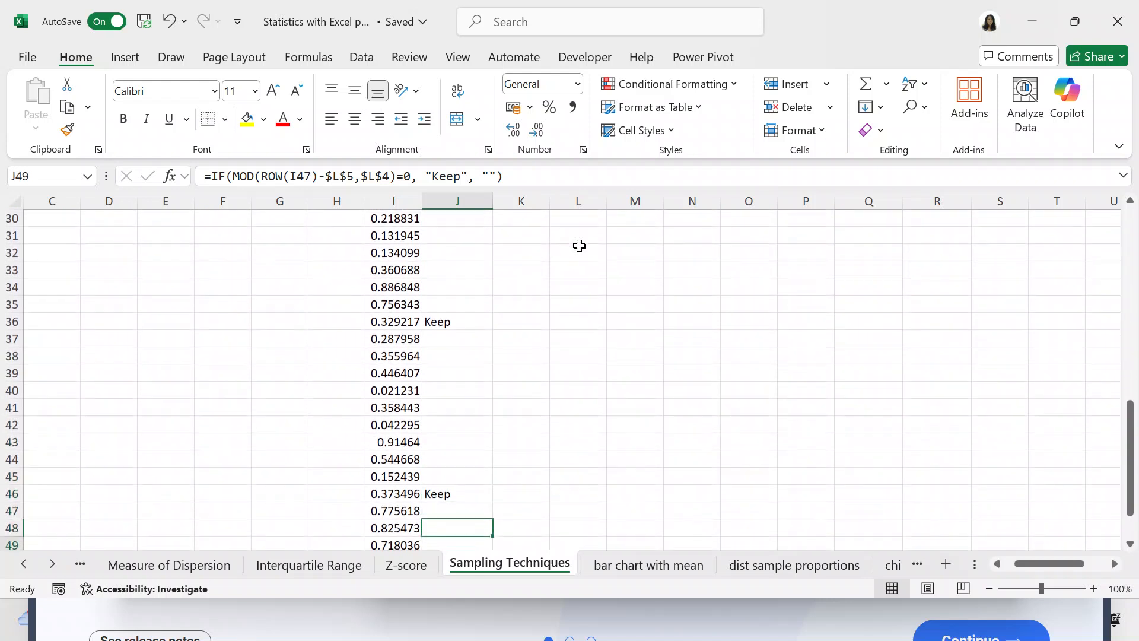
pyautogui.press('Up')
pyautogui.press('Up')
pyautogui.press('Up')
pyautogui.press('Up')
pyautogui.press('Up')
pyautogui.press('Up')
pyautogui.press('Up')
pyautogui.press('Up')
pyautogui.press('Up')
pyautogui.press('Up')
pyautogui.press('Up')
pyautogui.press('Up')
pyautogui.press('Up')
pyautogui.press('Up')
pyautogui.press('Up')
pyautogui.press('Up')
pyautogui.press('Up')
pyautogui.press('Up')
pyautogui.press('Up')
pyautogui.press('Up')
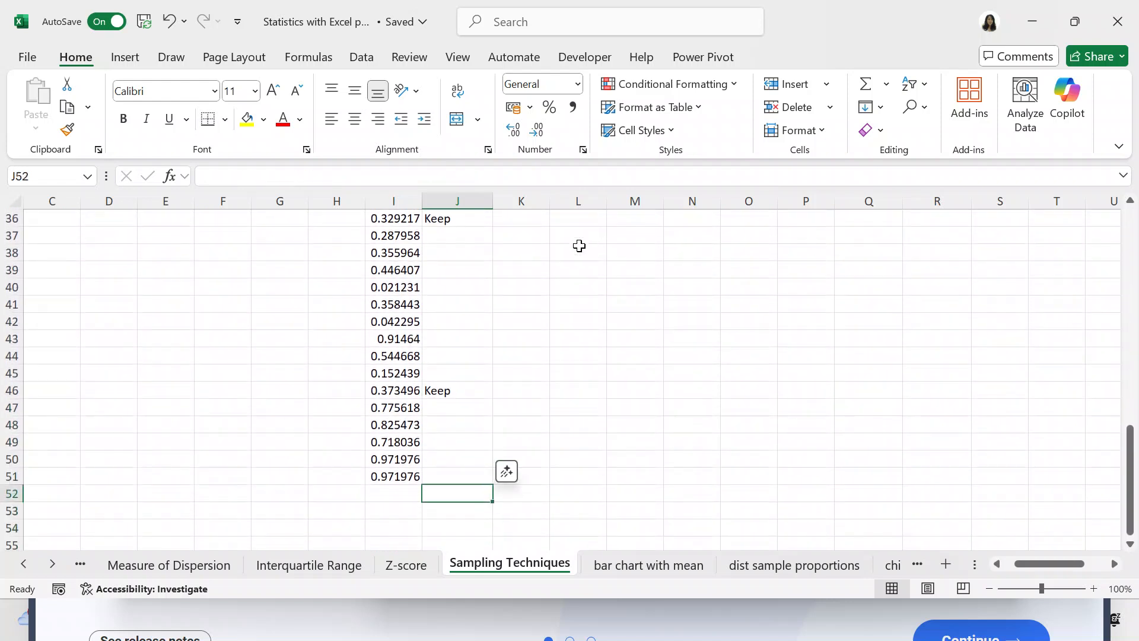
# Return to the start of the Systematic Sample column and compare the ROW references in J2 to J6.
pyautogui.press('Up')
pyautogui.press('Up')
pyautogui.press('Up')
pyautogui.press('Up')
pyautogui.press('Up')
pyautogui.press('Up')
pyautogui.press('Up')
pyautogui.press('Up')
pyautogui.press('Up')
pyautogui.press('Up')
pyautogui.press('Up')
pyautogui.press('Up')
pyautogui.press('Up')
pyautogui.press('Up')
pyautogui.press('Up')
pyautogui.press('Up')
pyautogui.press('Up')
pyautogui.press('Up')
pyautogui.press('Up')
pyautogui.press('Up')
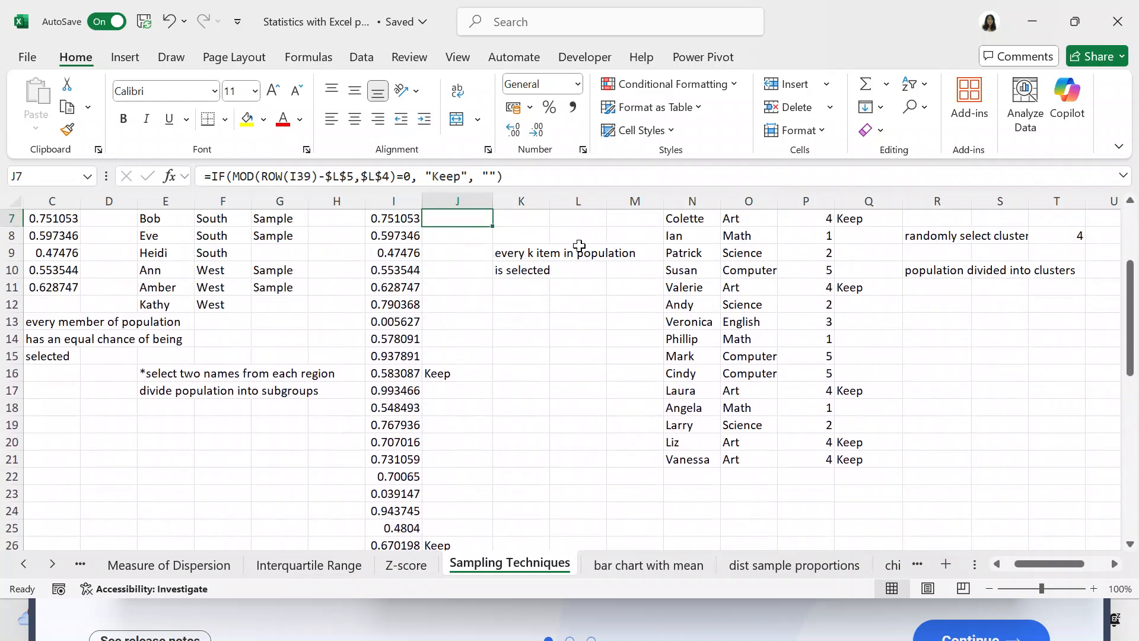
pyautogui.click(469, 270)
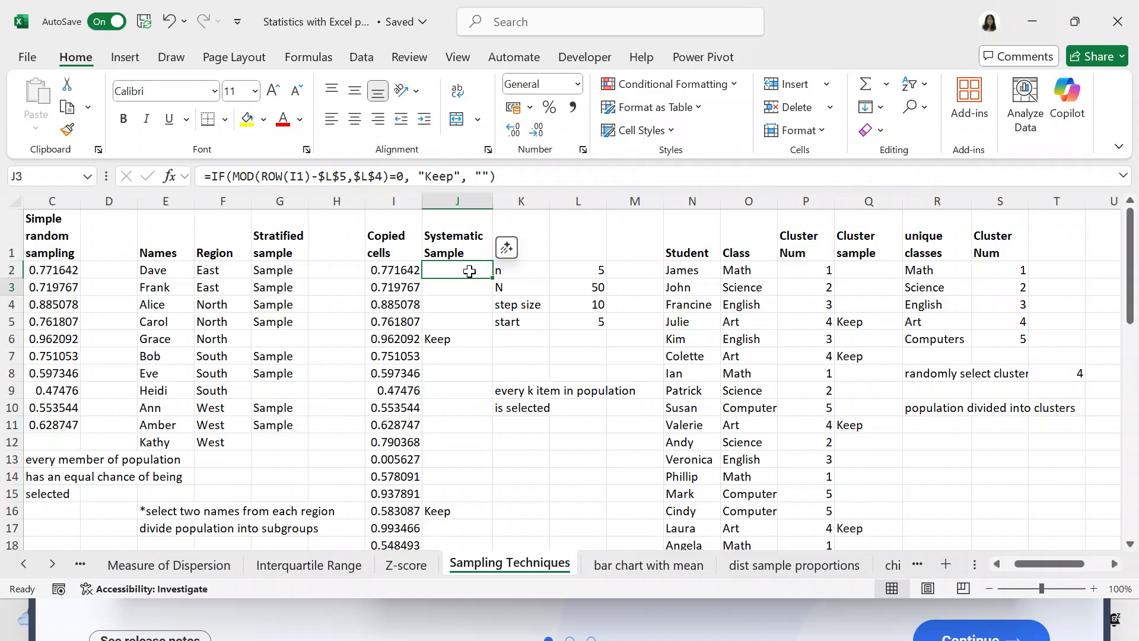
pyautogui.press('Down')
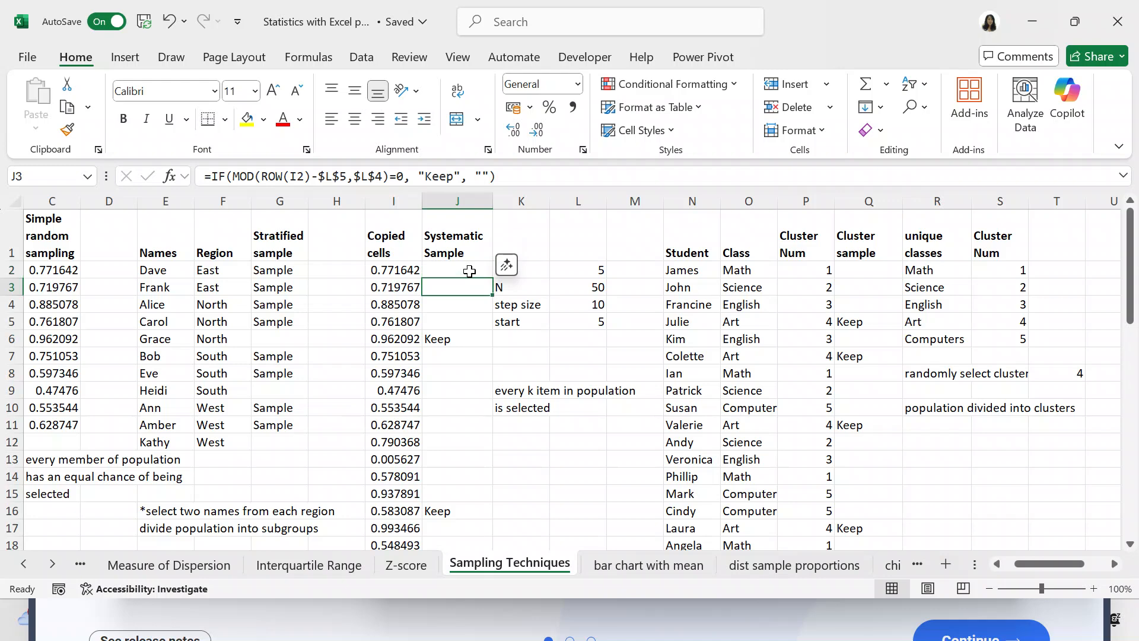
pyautogui.press('Down')
pyautogui.press('Down')
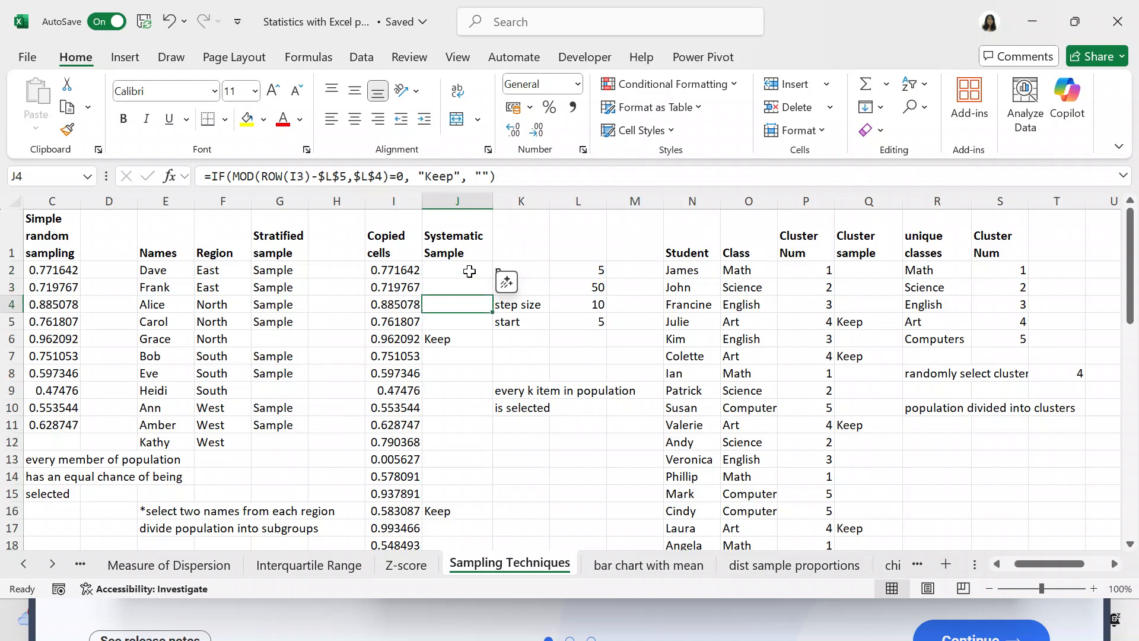
pyautogui.press('Down')
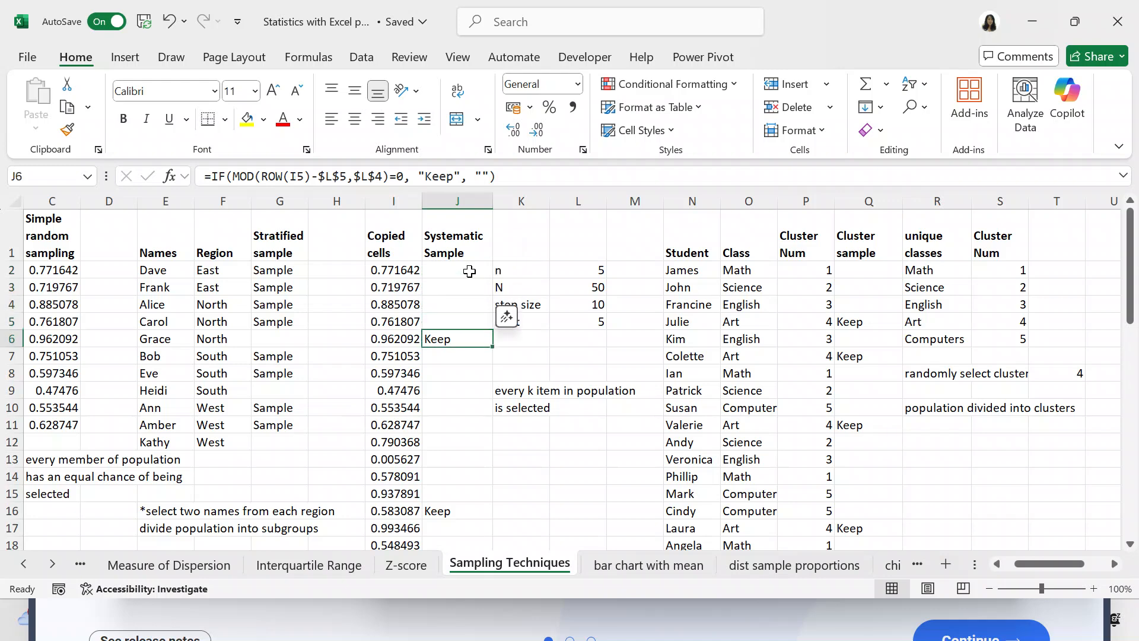
pyautogui.press('Up')
pyautogui.press('Up')
pyautogui.press('Up')
pyautogui.press('Up')
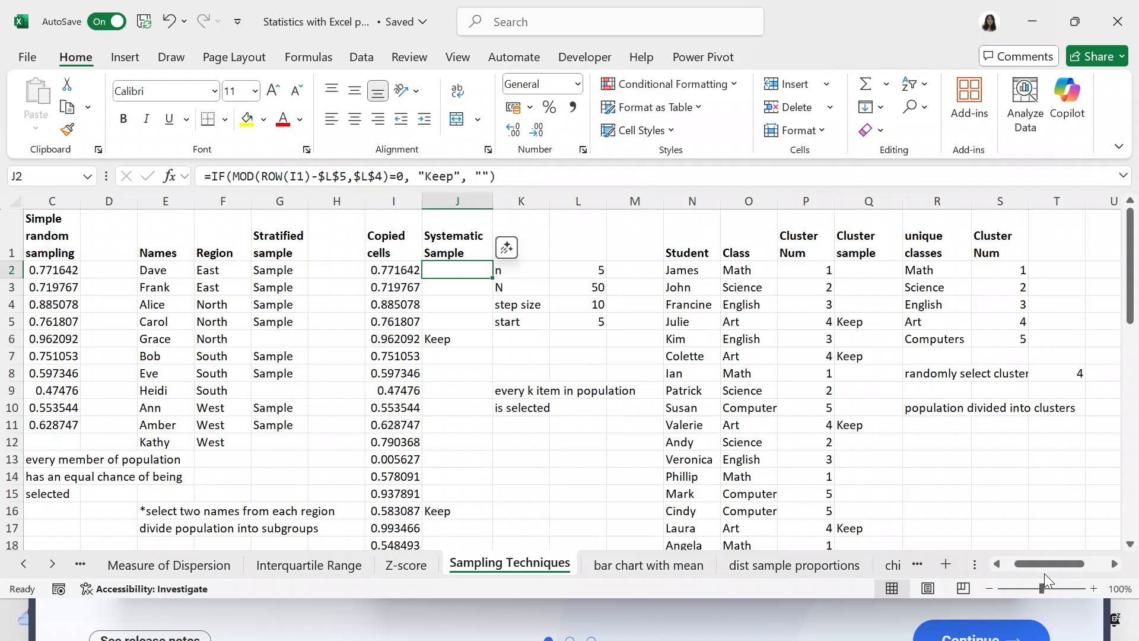
# Examine the first student's name and class, the IFS formula for Cluster Num in P2, and the random cluster selection formula in T8.
pyautogui.moveTo(1115, 565); pyautogui.dragTo(1116, 565)
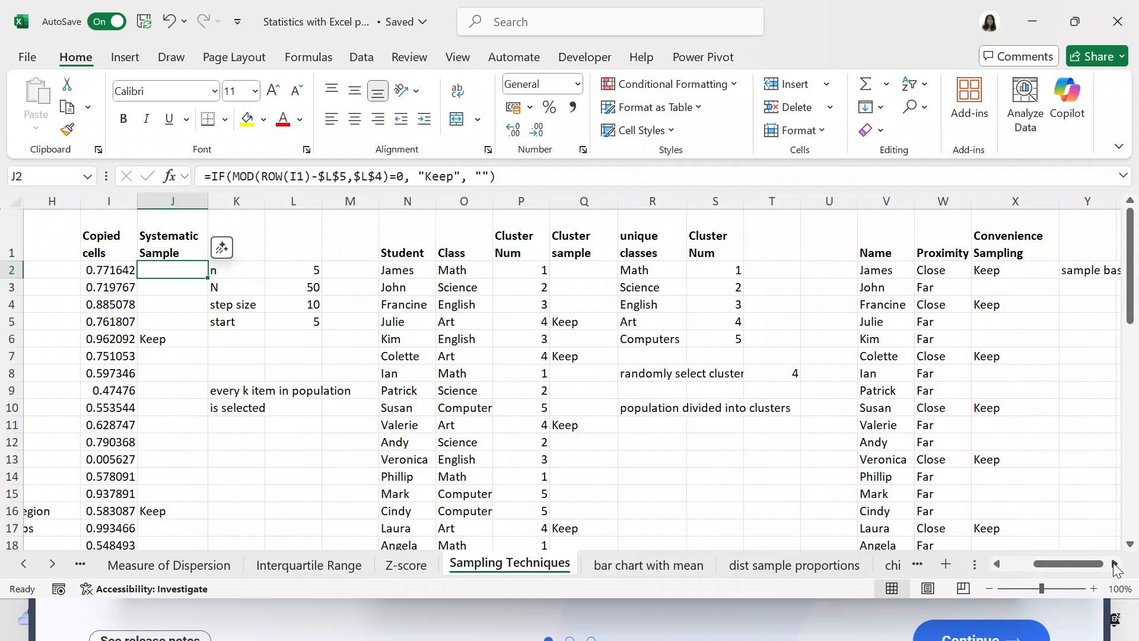
pyautogui.click(411, 271)
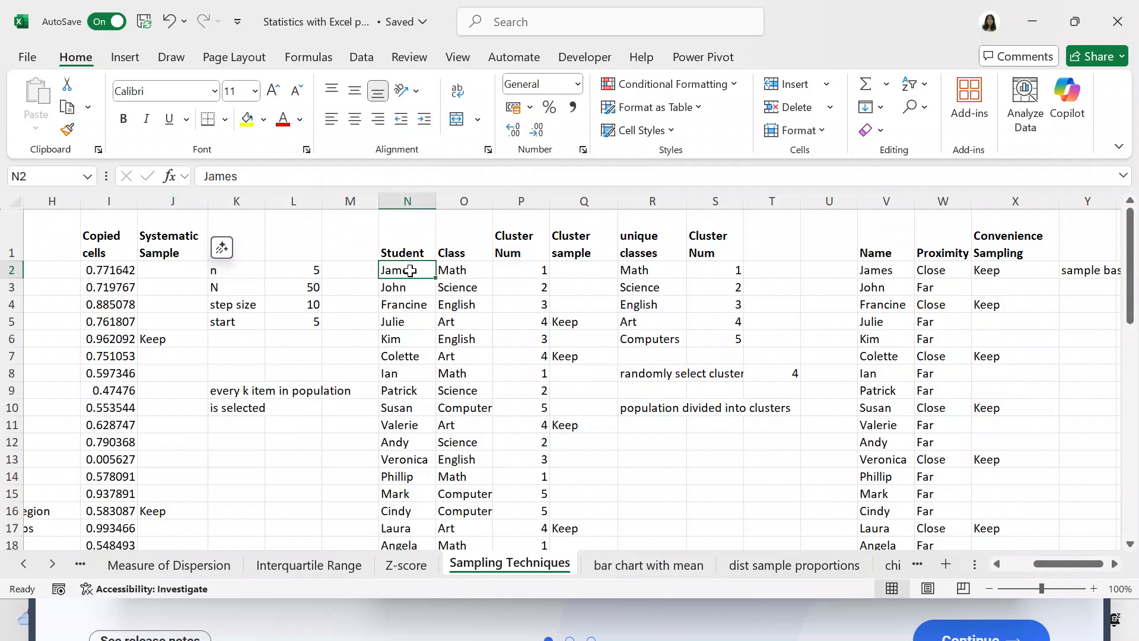
pyautogui.click(446, 271)
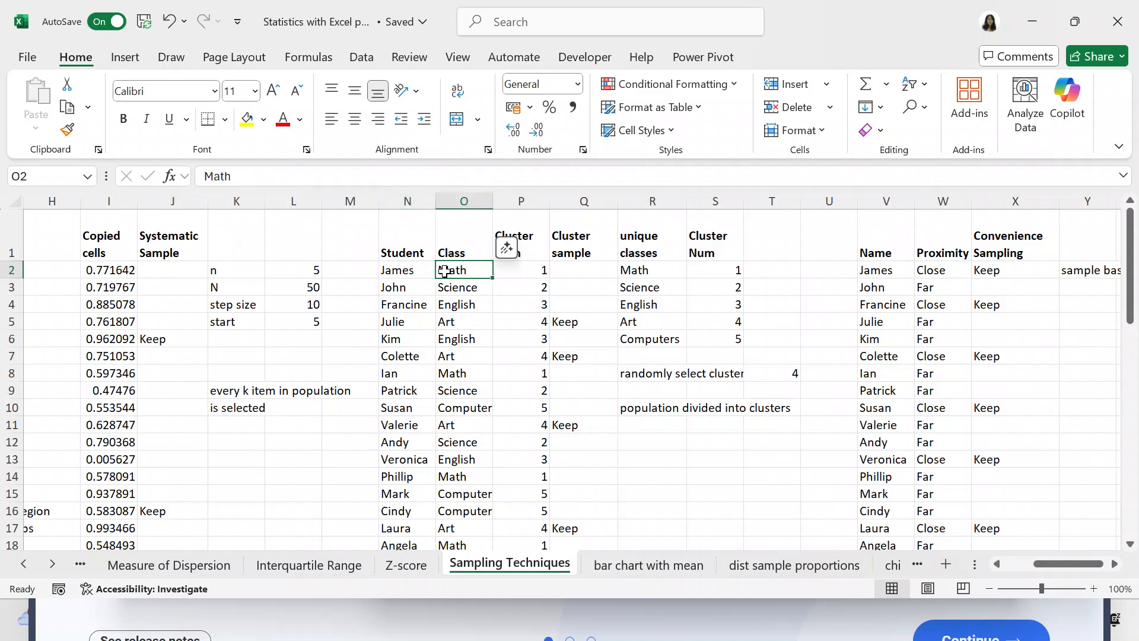
pyautogui.click(521, 272)
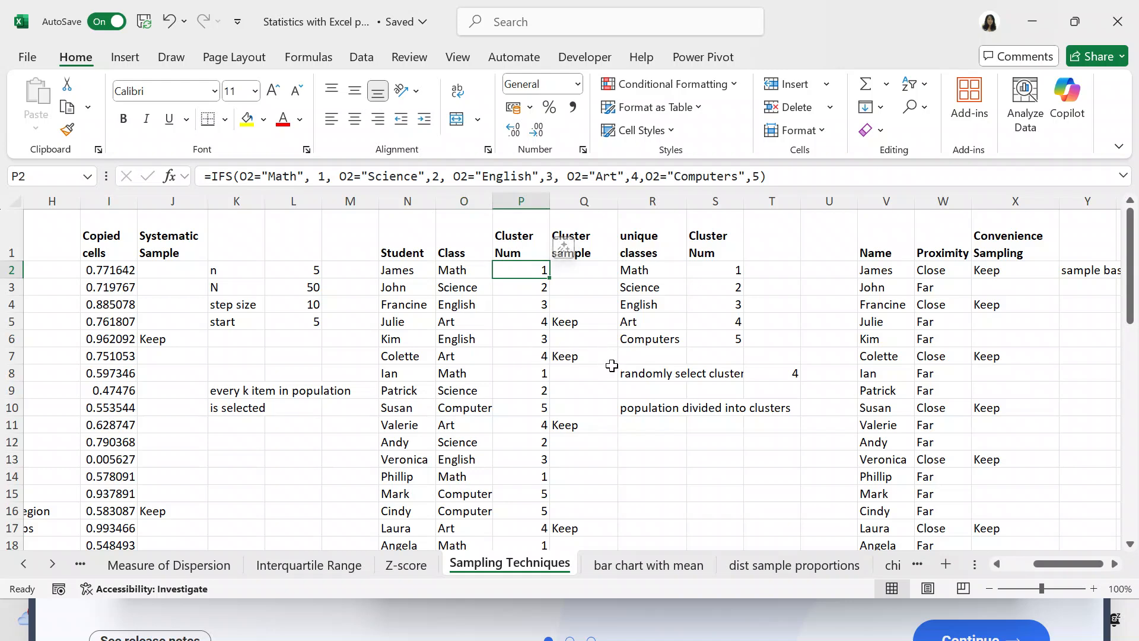
pyautogui.click(779, 375)
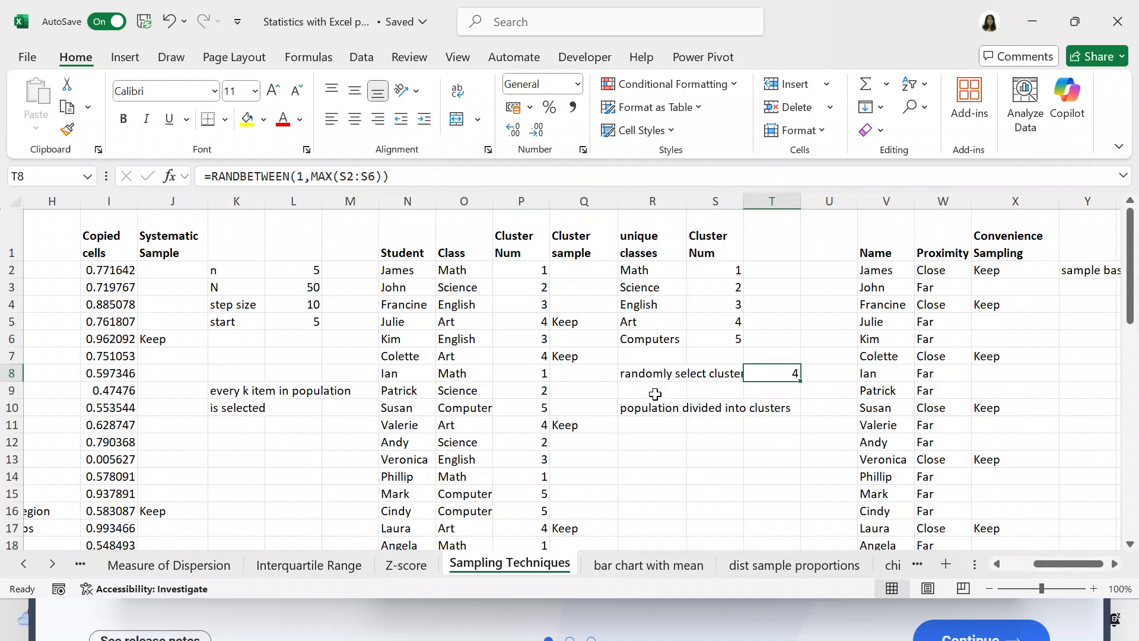
pyautogui.click(521, 271)
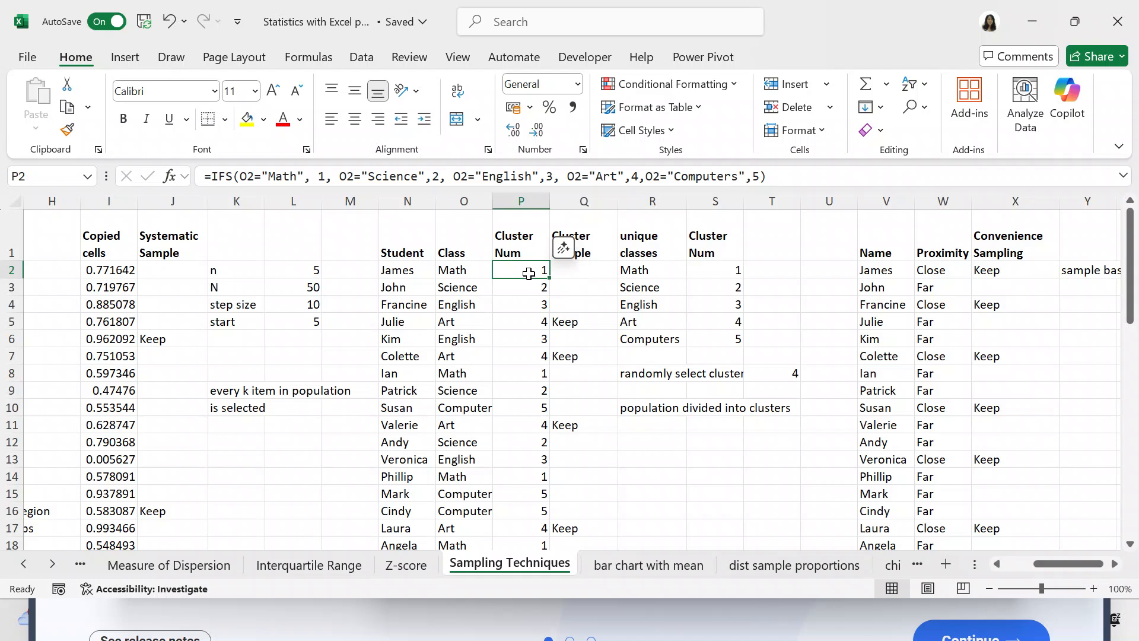
# Check the IF formula in the Cluster sample column from Q2 through the Keep entries down to Q20, and return to the column header.
pyautogui.press('Right')
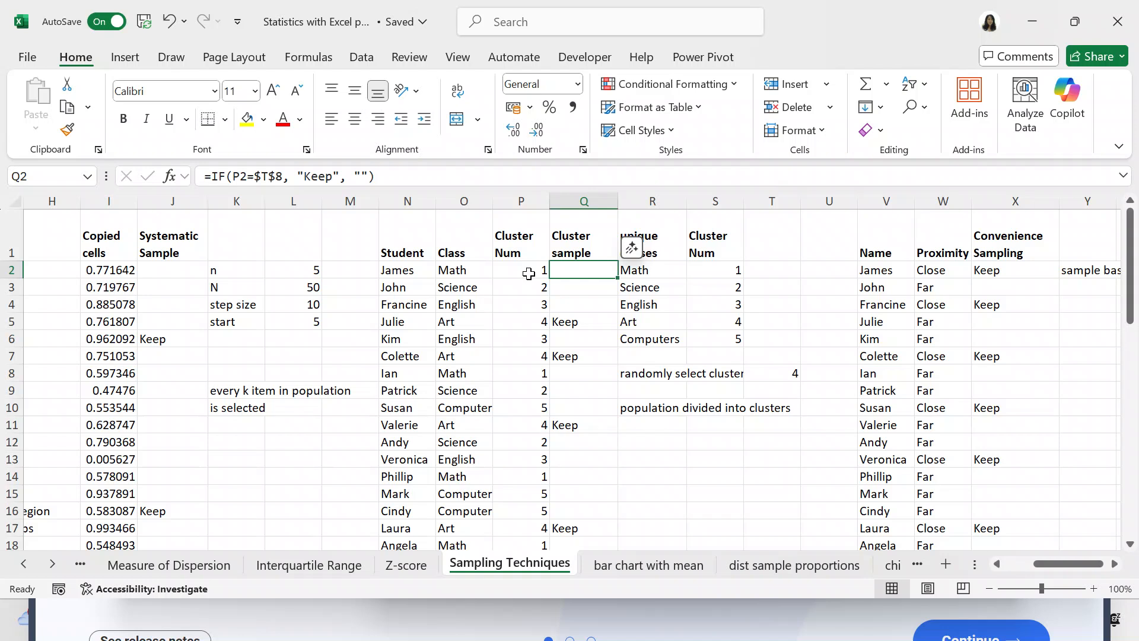
pyautogui.press('Down')
pyautogui.press('Down')
pyautogui.press('Down')
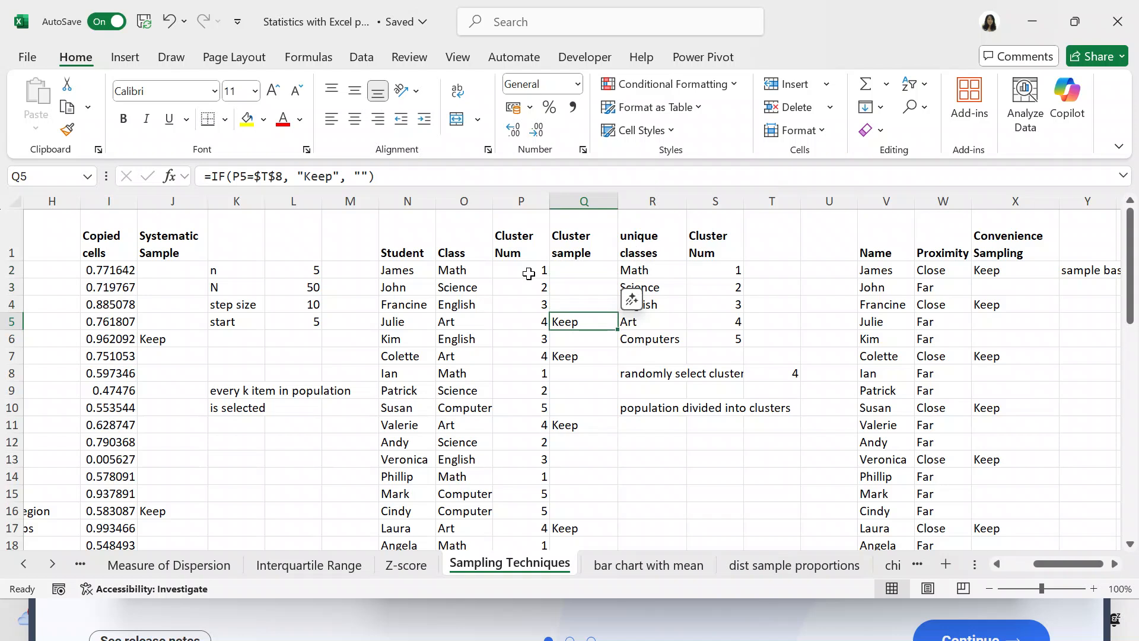
pyautogui.press('Down')
pyautogui.press('Down')
pyautogui.press('Up')
pyautogui.press('Up')
pyautogui.press('Down')
pyautogui.press('Down')
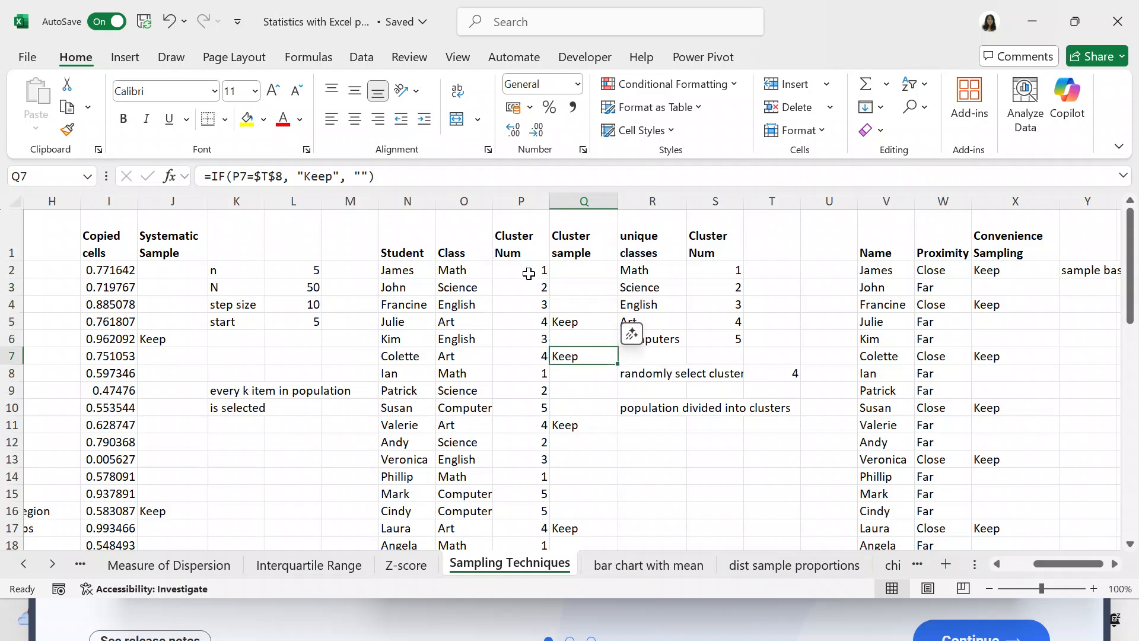
pyautogui.press('Down')
pyautogui.press('Down')
pyautogui.press('Down')
pyautogui.press('Down')
pyautogui.press('Down')
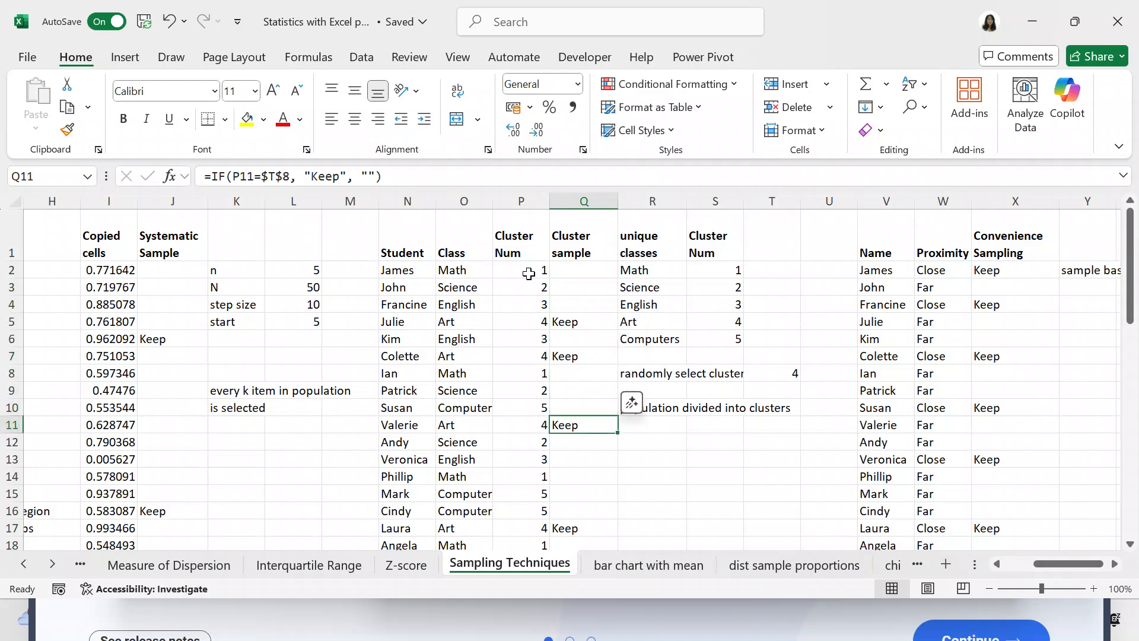
pyautogui.press('Down')
pyautogui.press('Down')
pyautogui.press('Down')
pyautogui.press('Down')
pyautogui.press('Down')
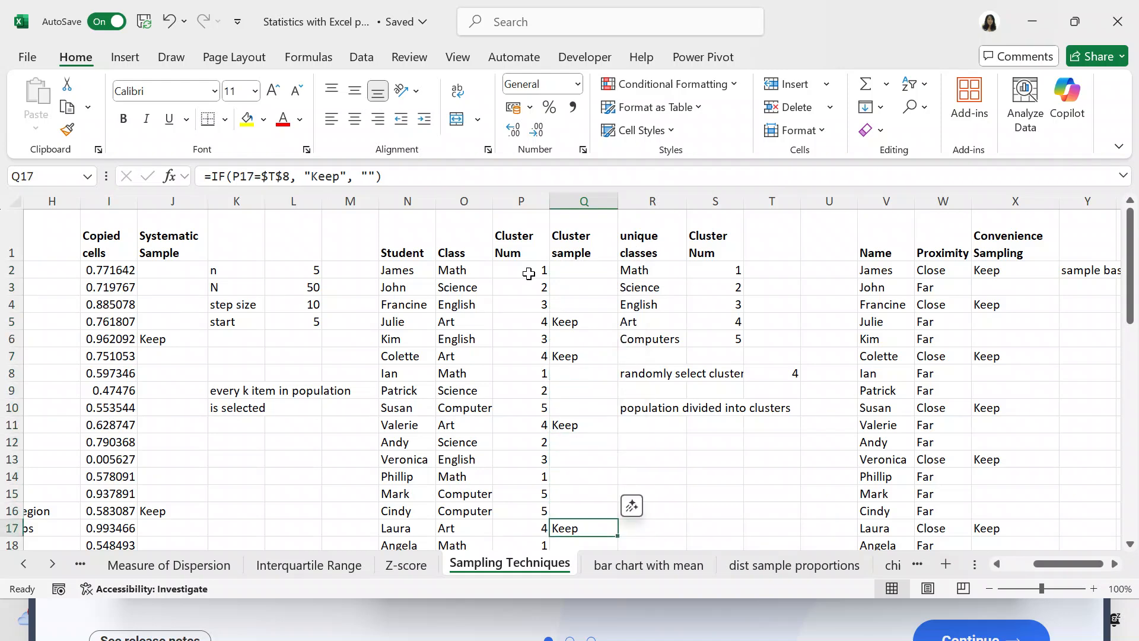
pyautogui.press('Down')
pyautogui.press('Down')
pyautogui.press('Down')
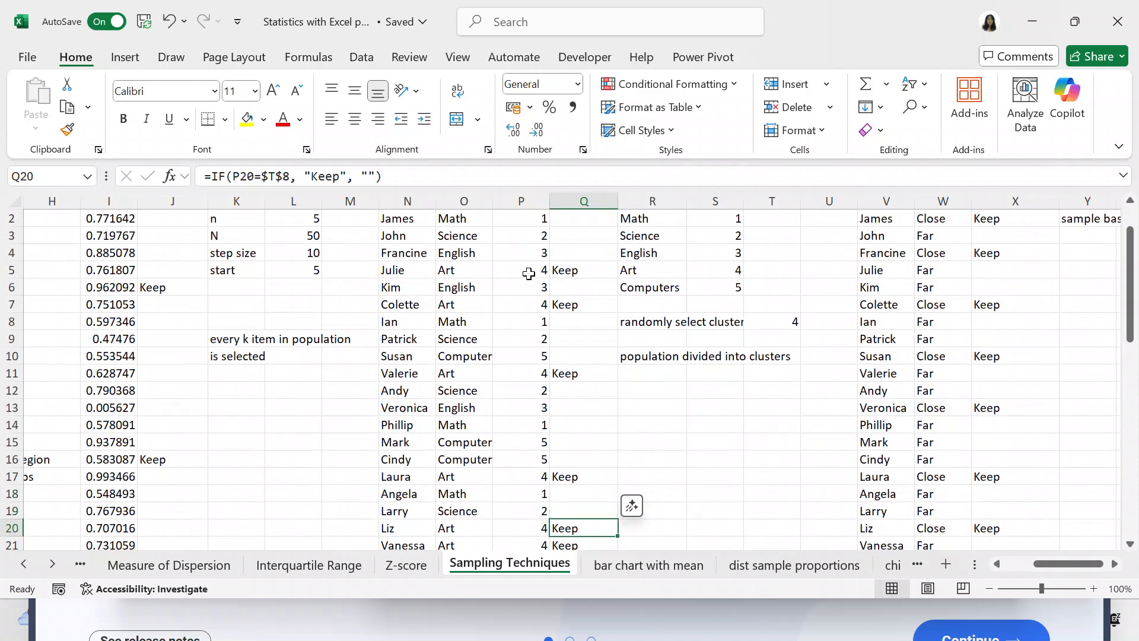
pyautogui.press('Up')
pyautogui.press('Up')
pyautogui.press('Up')
pyautogui.press('Up')
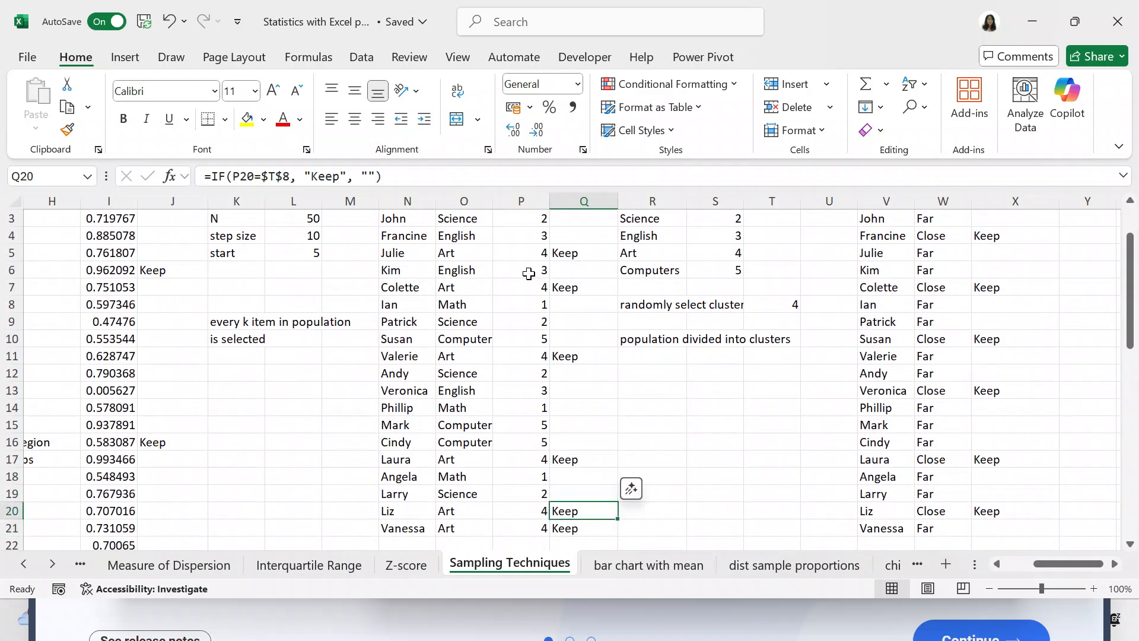
pyautogui.hotkey('ctrl', 'Up')
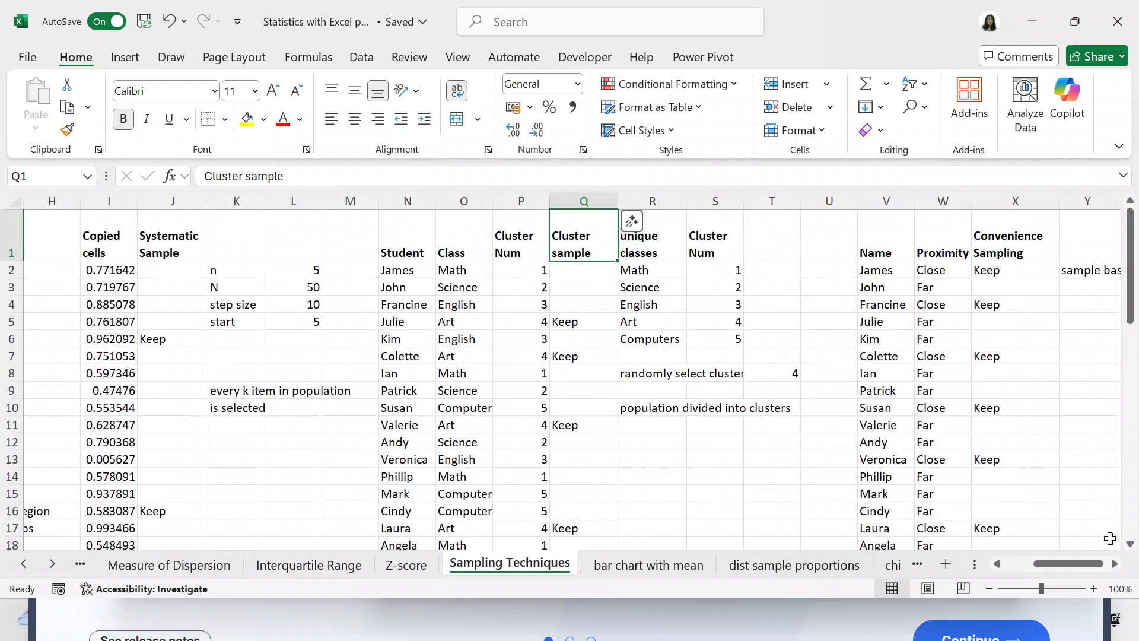
# Examine the first Name and Proximity entries in V2 and W2 and the Convenience Sampling IF formula in X2.
pyautogui.click(1115, 564)
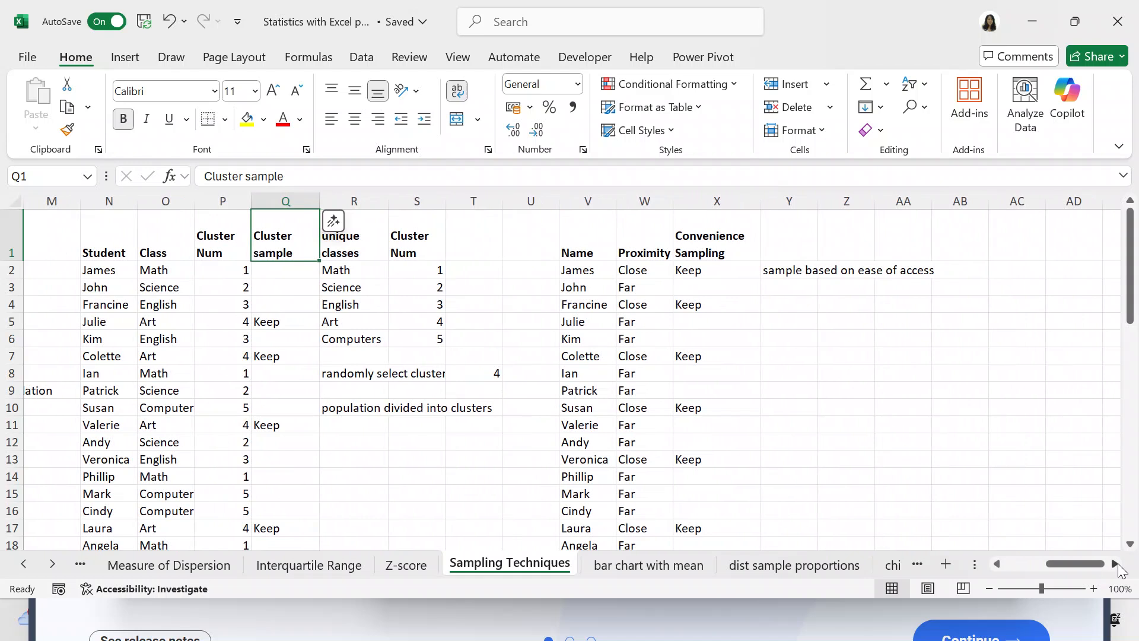
pyautogui.click(600, 270)
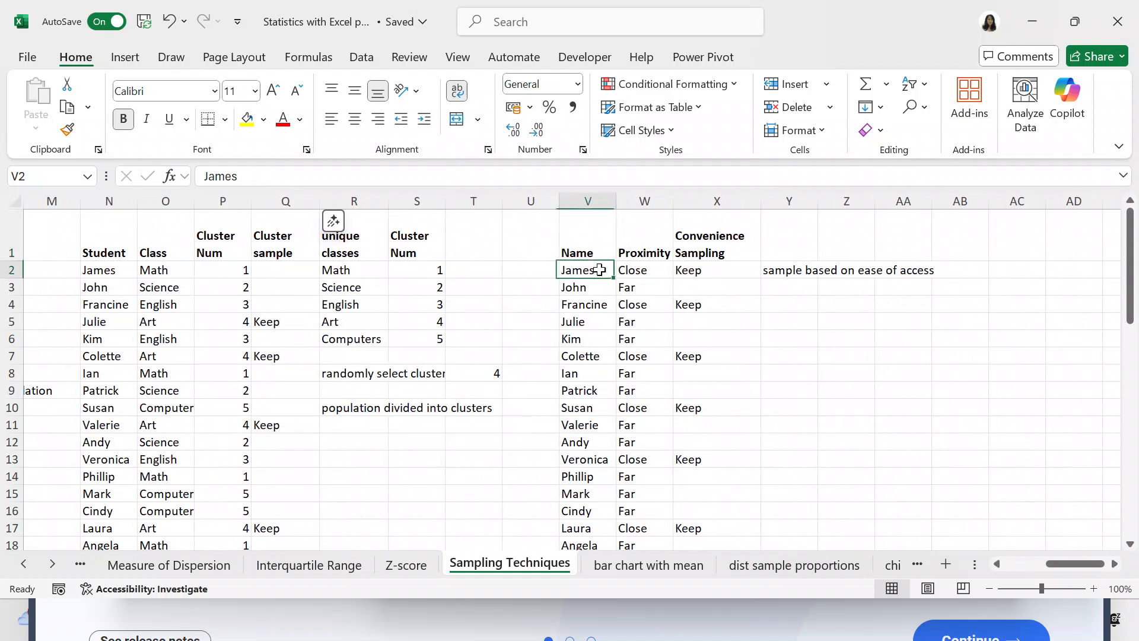
pyautogui.click(633, 272)
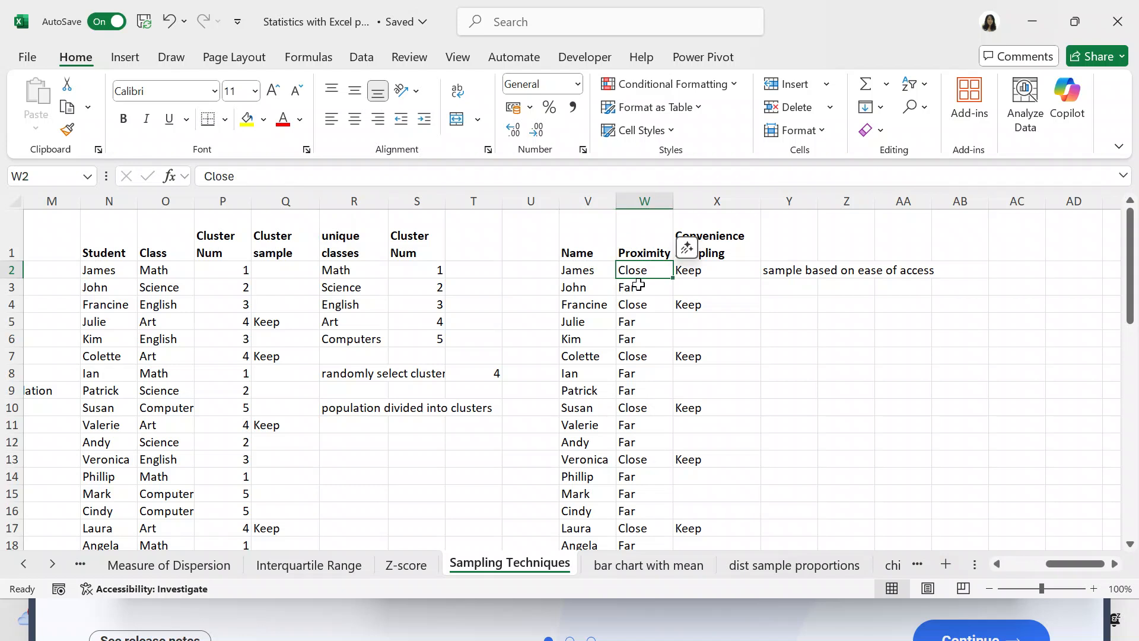
pyautogui.press('Right')
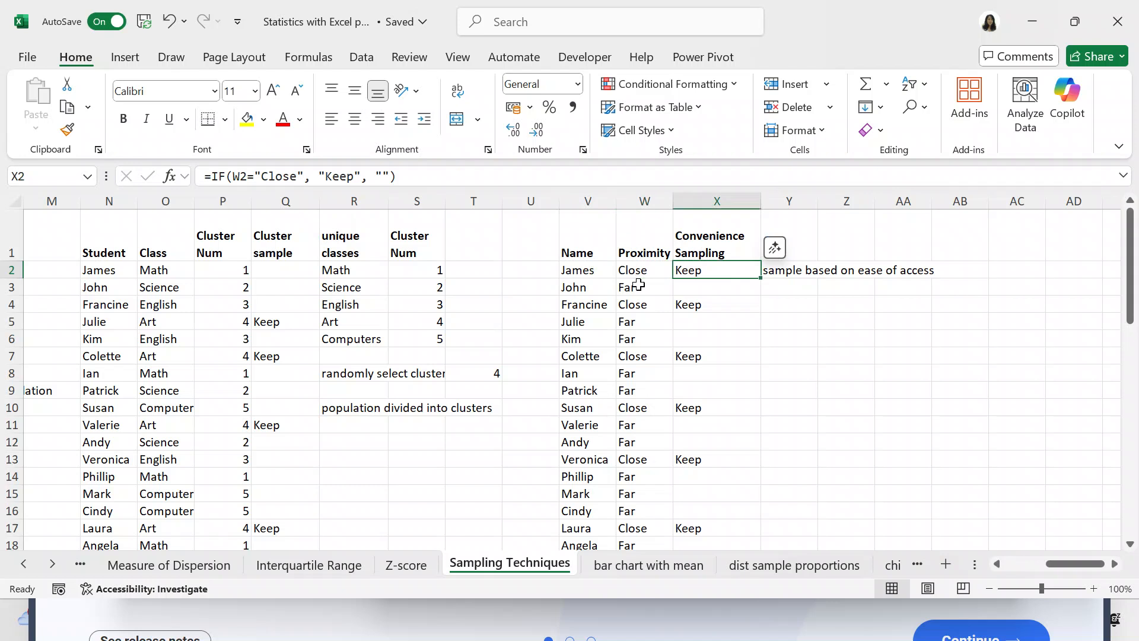
# Go down the Convenience Sampling column past its last data row to check the Keep entries, and return to its header.
pyautogui.press('Down')
pyautogui.press('Down')
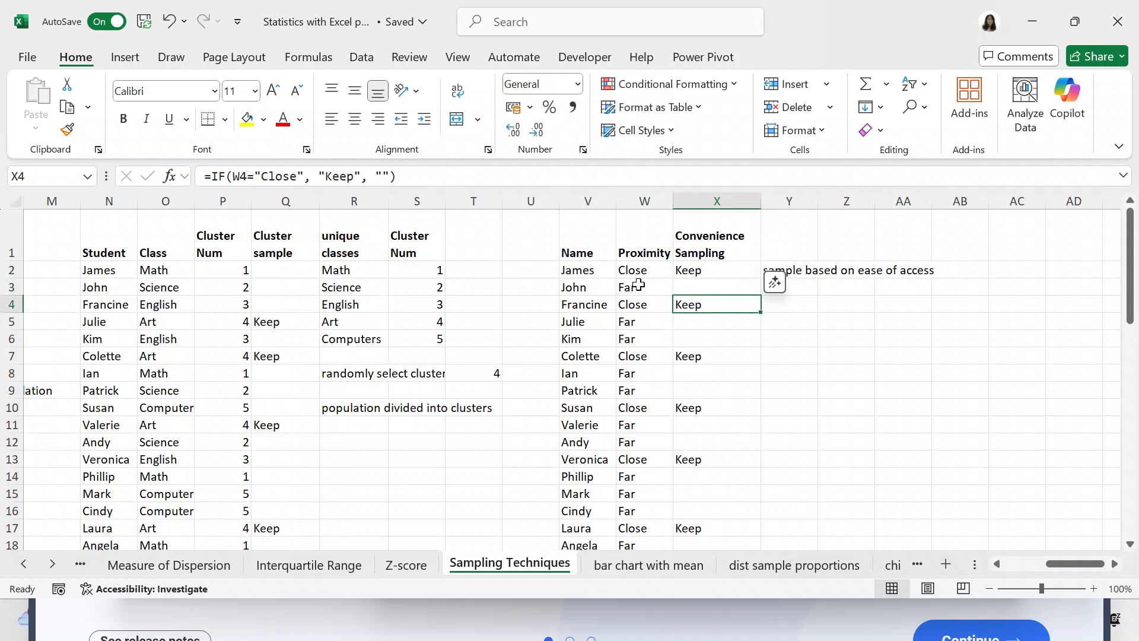
pyautogui.press('Down')
pyautogui.press('Down')
pyautogui.press('Down')
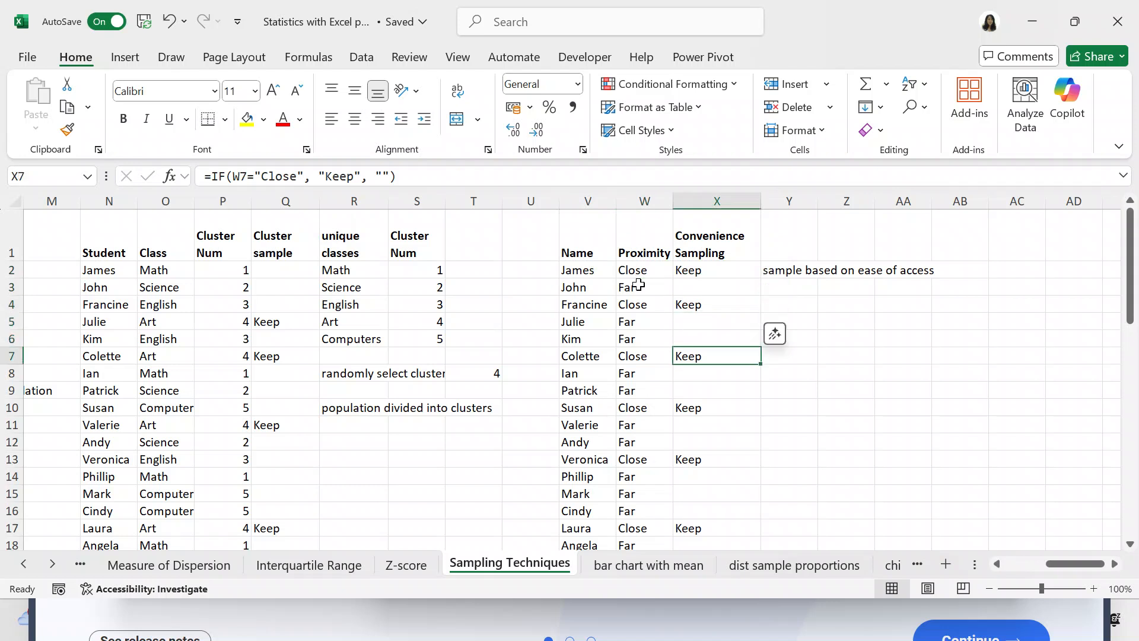
pyautogui.press('Down')
pyautogui.press('Down')
pyautogui.press('Down')
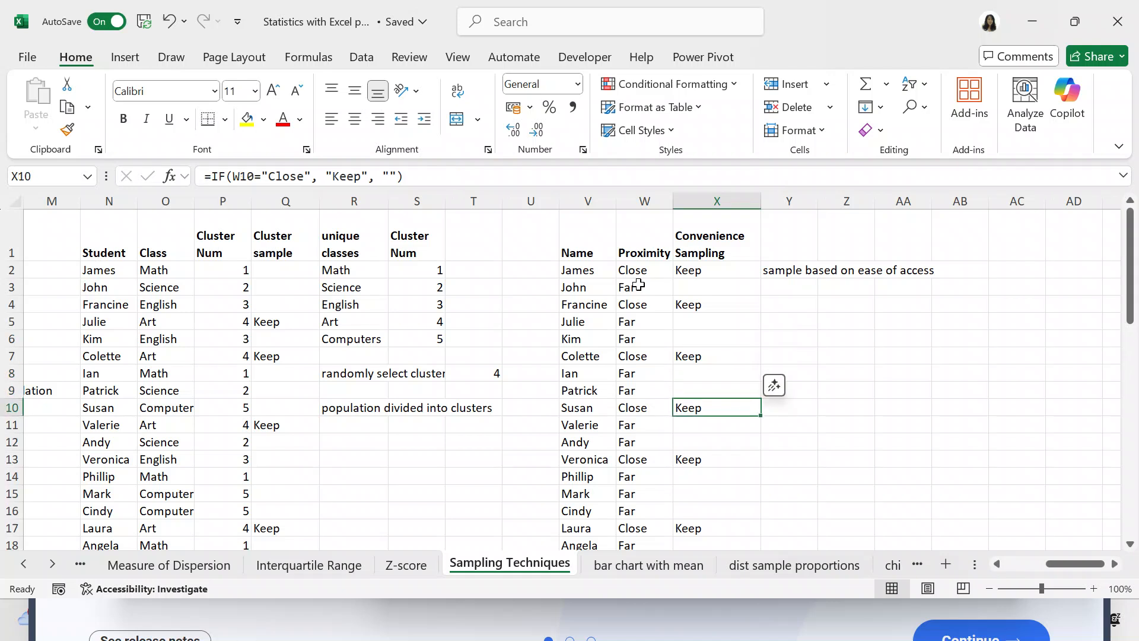
pyautogui.press('Down')
pyautogui.press('Down')
pyautogui.press('Down')
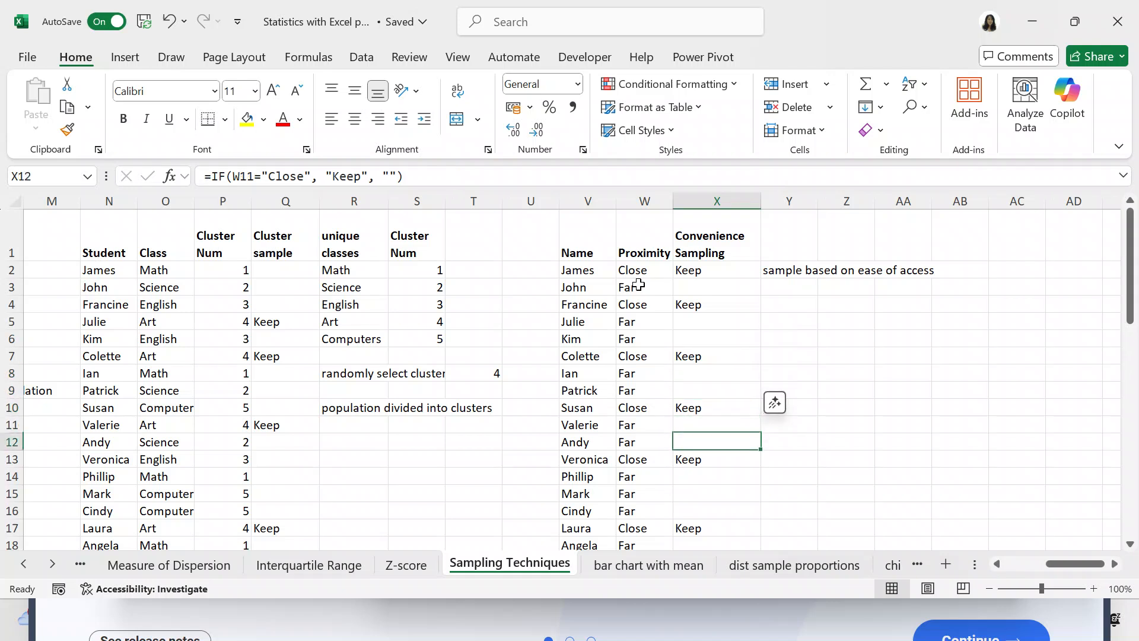
pyautogui.press('Down')
pyautogui.press('Down')
pyautogui.press('Down')
pyautogui.press('Down')
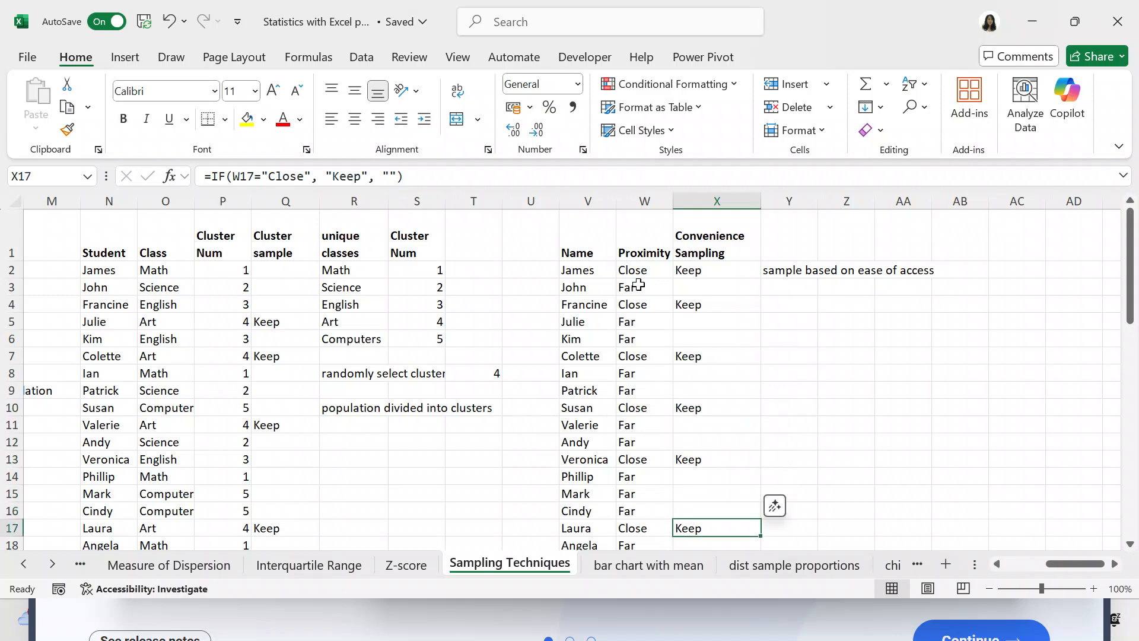
pyautogui.press('Down')
pyautogui.press('Down')
pyautogui.press('Down')
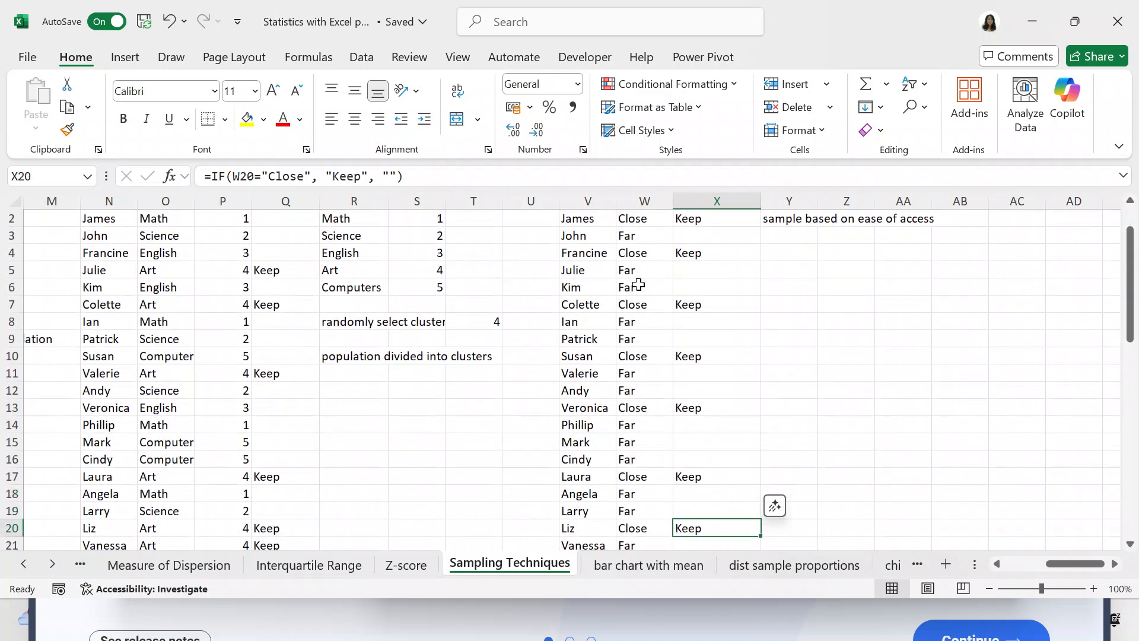
pyautogui.press('Down')
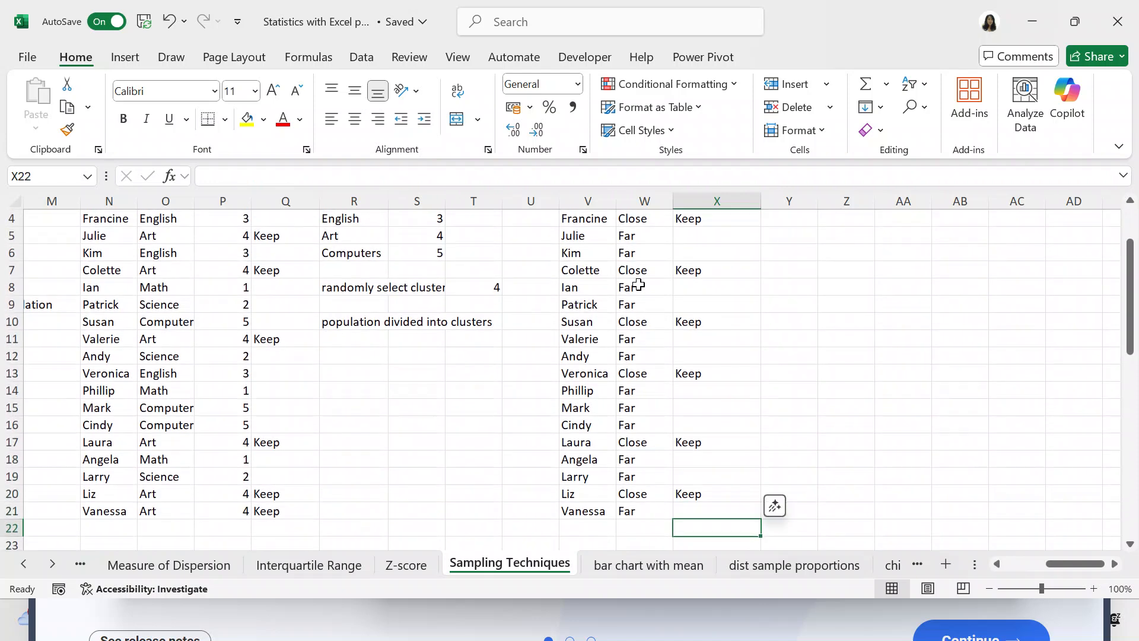
pyautogui.press('Up')
pyautogui.press('Up')
pyautogui.press('Up')
pyautogui.press('Up')
pyautogui.press('Up')
pyautogui.press('Up')
pyautogui.press('Up')
pyautogui.press('Up')
pyautogui.press('Up')
pyautogui.press('Up')
pyautogui.press('Up')
pyautogui.press('Up')
pyautogui.press('Up')
pyautogui.press('Up')
pyautogui.press('Up')
pyautogui.press('Up')
pyautogui.press('Up')
pyautogui.press('Up')
pyautogui.press('Up')
pyautogui.press('Up')
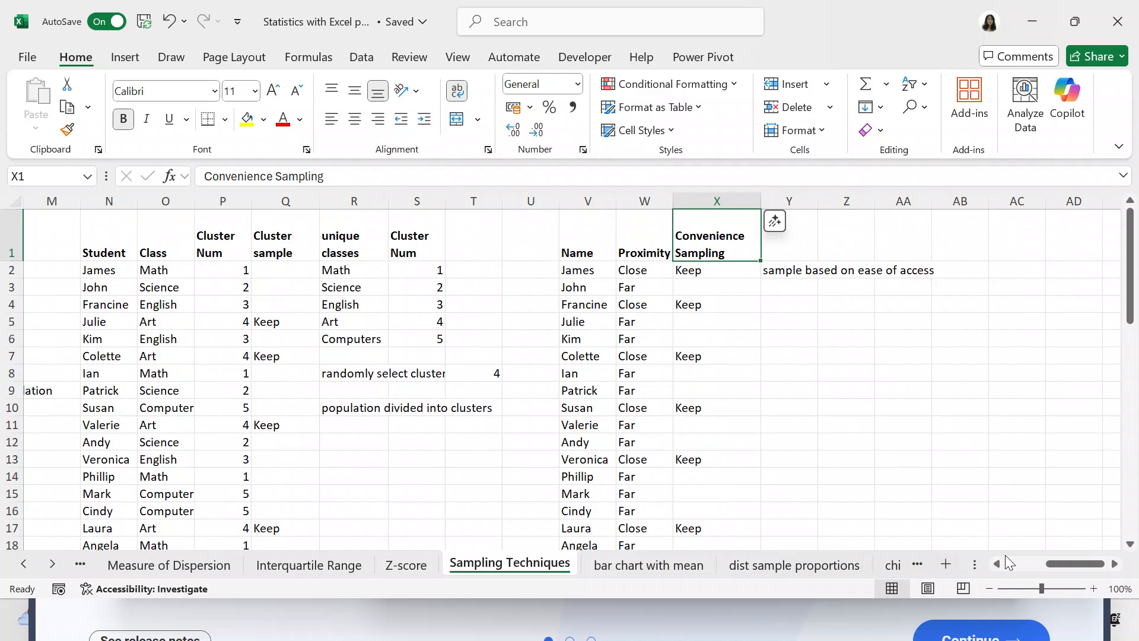
# Review all the sampling technique sections across the sheet, from Sample data to Convenience Sampling, and return to column A.
pyautogui.moveTo(1057, 564); pyautogui.dragTo(985, 564)
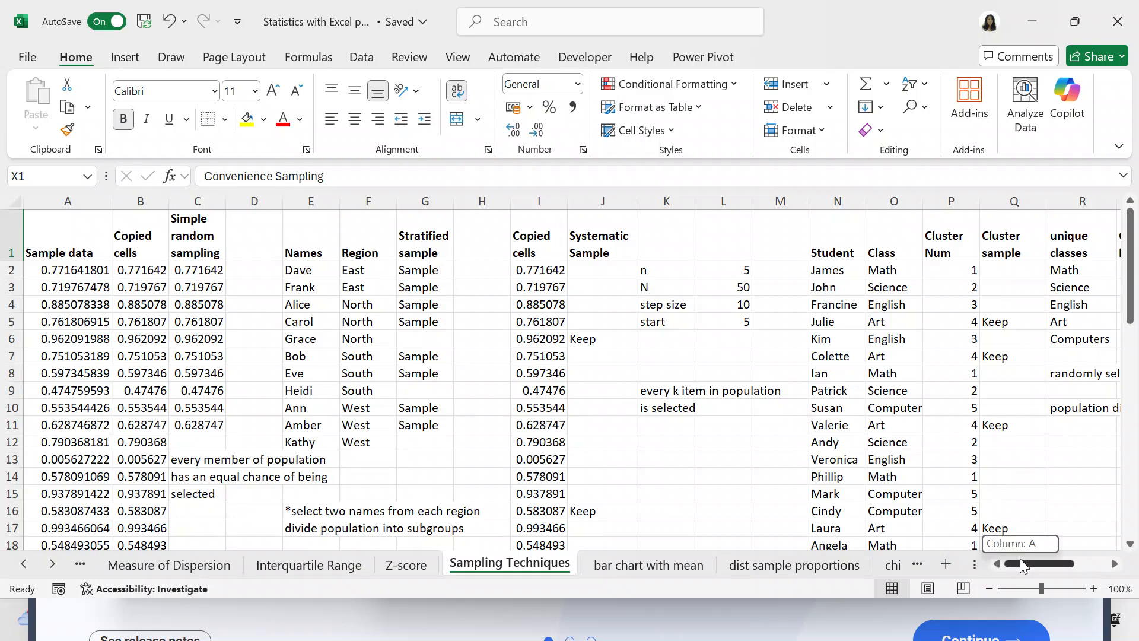
pyautogui.doubleClick(1115, 564)
pyautogui.click(1114, 564)
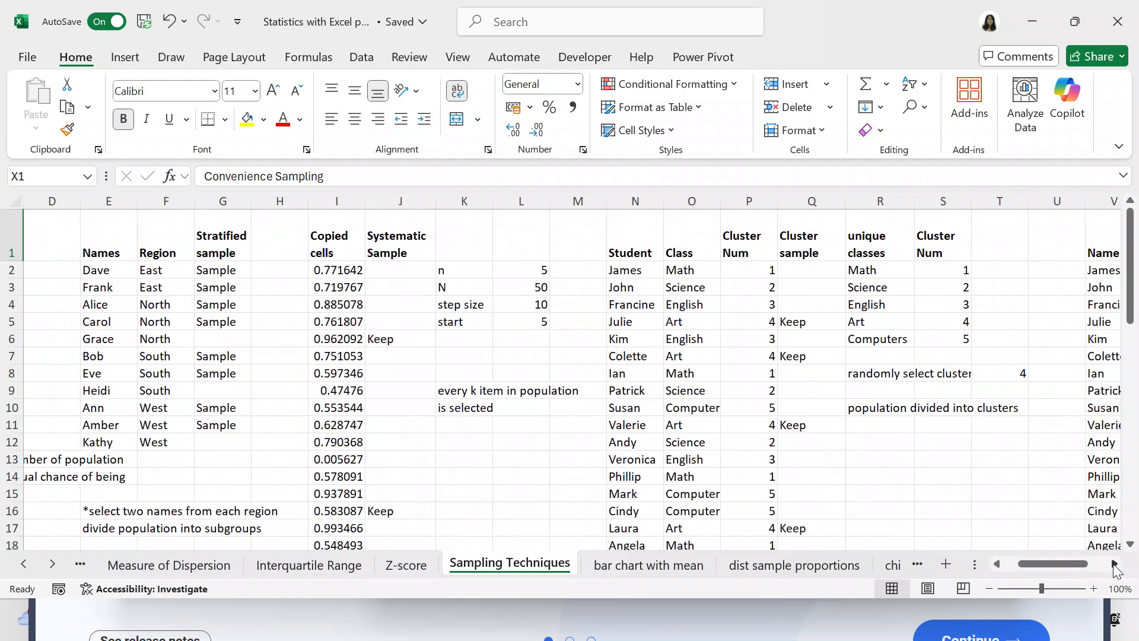
pyautogui.click(1115, 564)
pyautogui.doubleClick(1115, 564)
pyautogui.click(1114, 564)
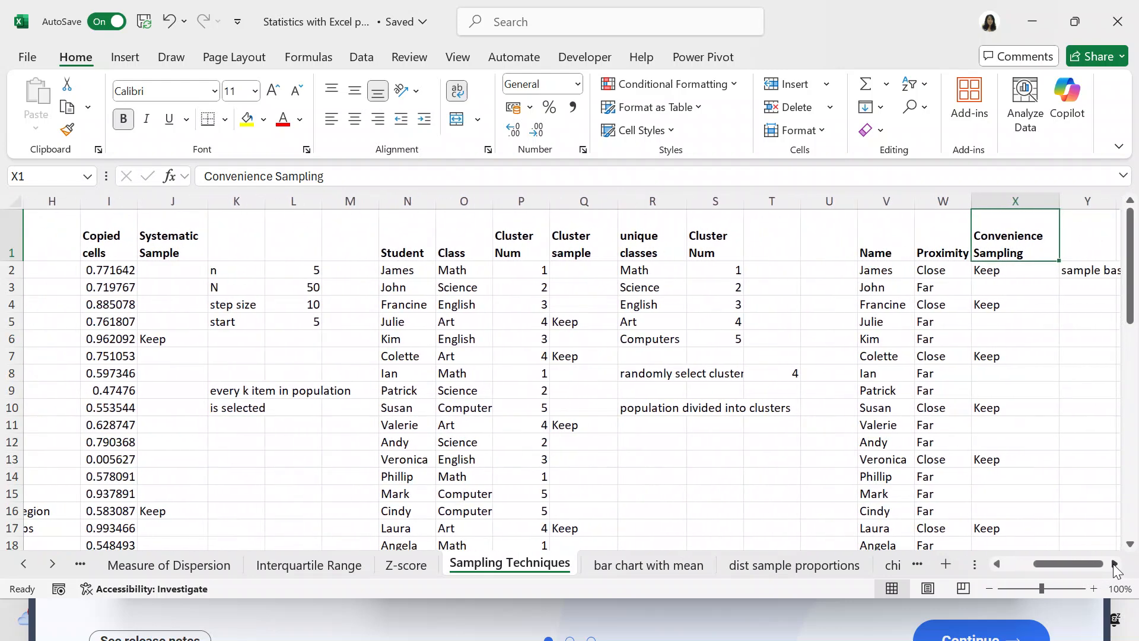
pyautogui.click(1115, 564)
pyautogui.click(1114, 563)
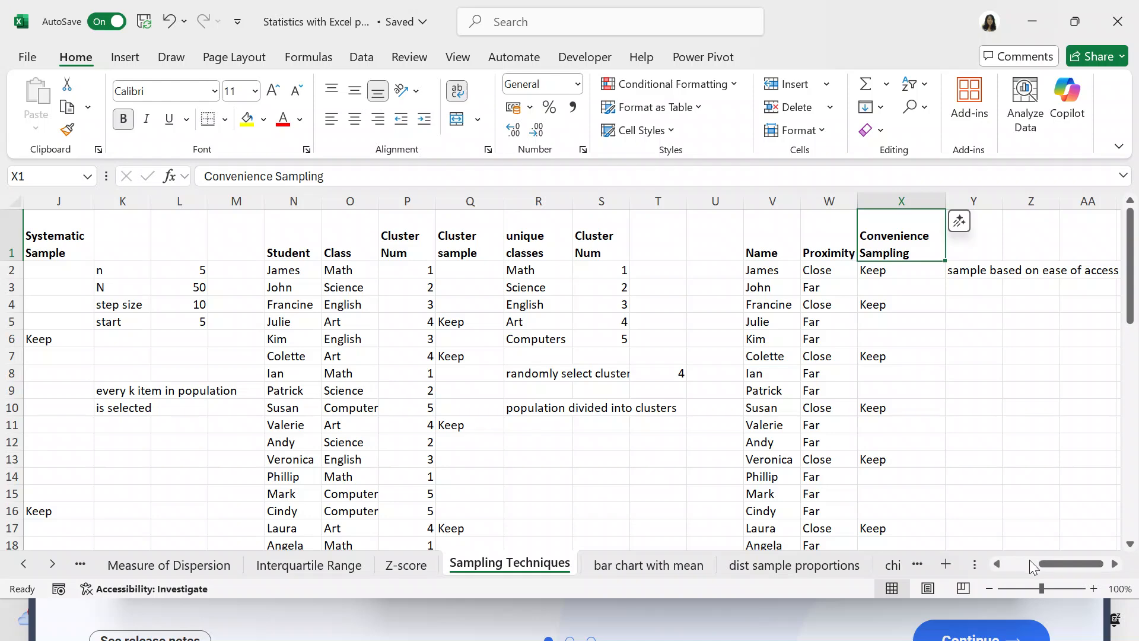
pyautogui.moveTo(996, 560); pyautogui.dragTo(996, 560)
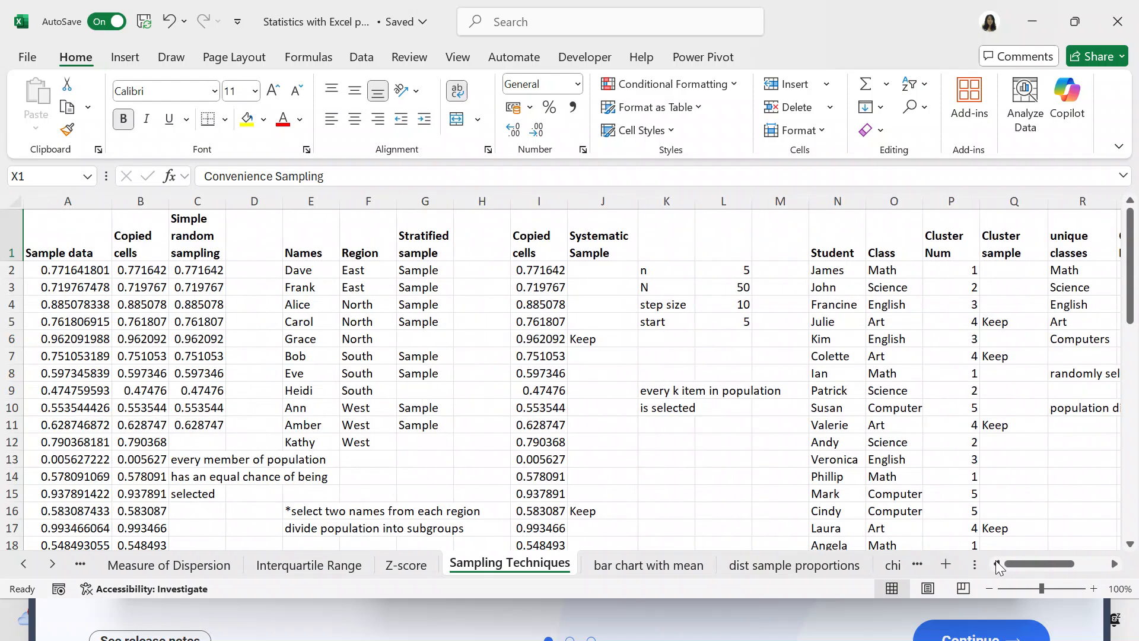